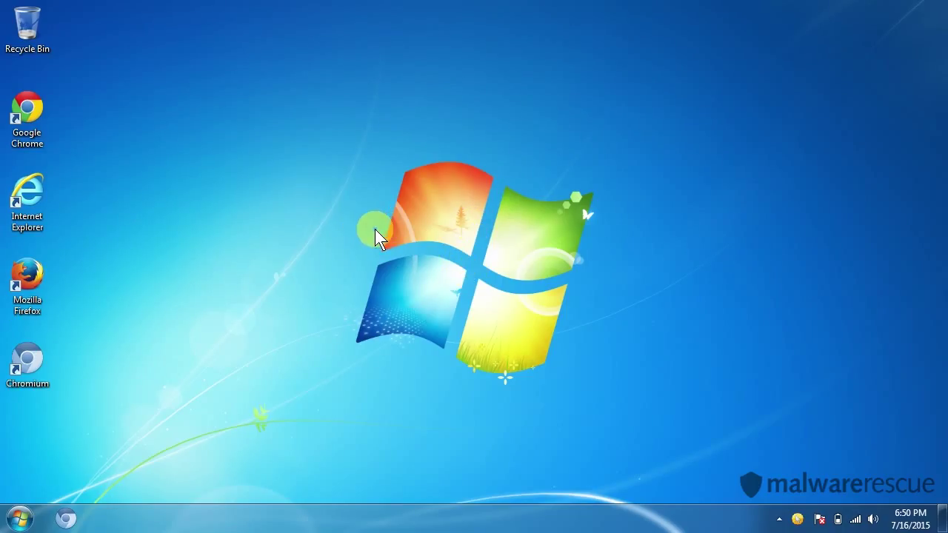
# Step: Launch Chrome on its Dregol Search start page, open a new tab and maximize the window
pyautogui.click(46, 134)
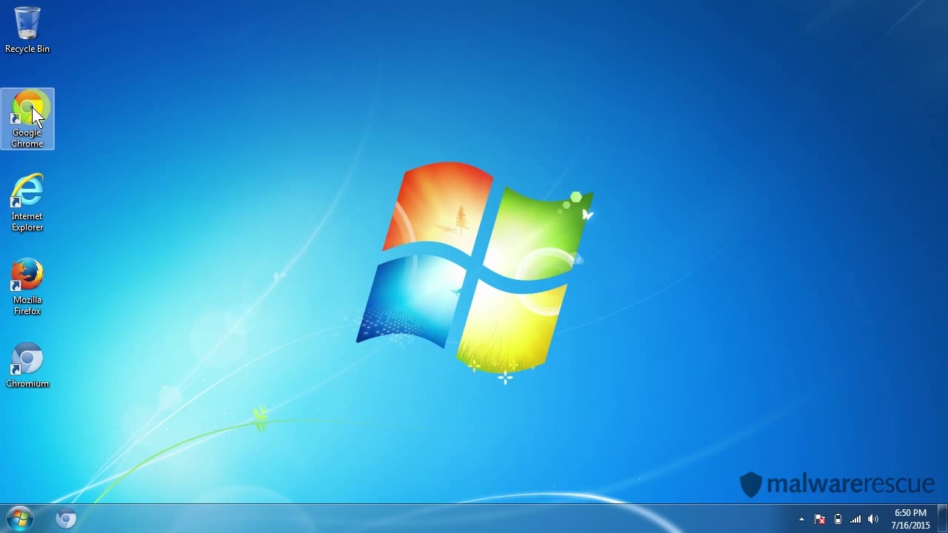
pyautogui.doubleClick(32, 111)
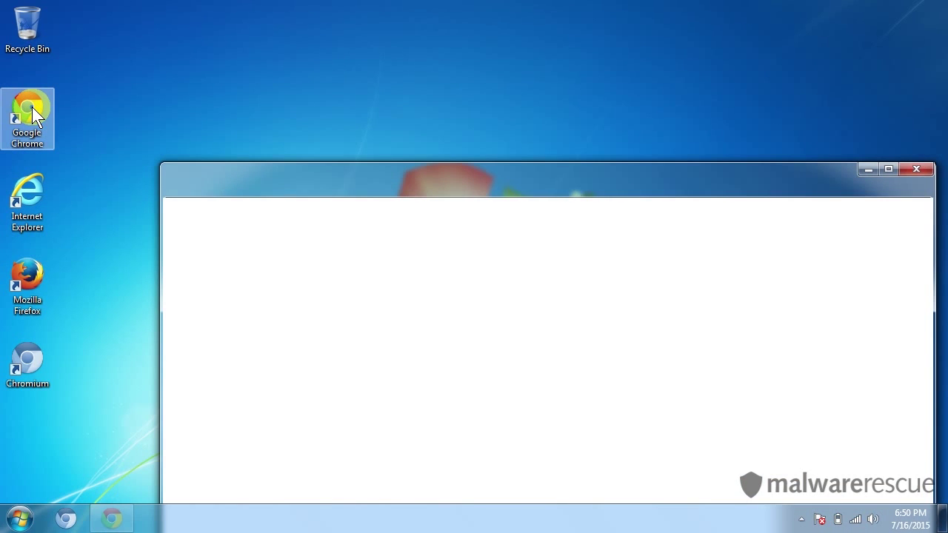
pyautogui.hotkey('ctrl', 't')
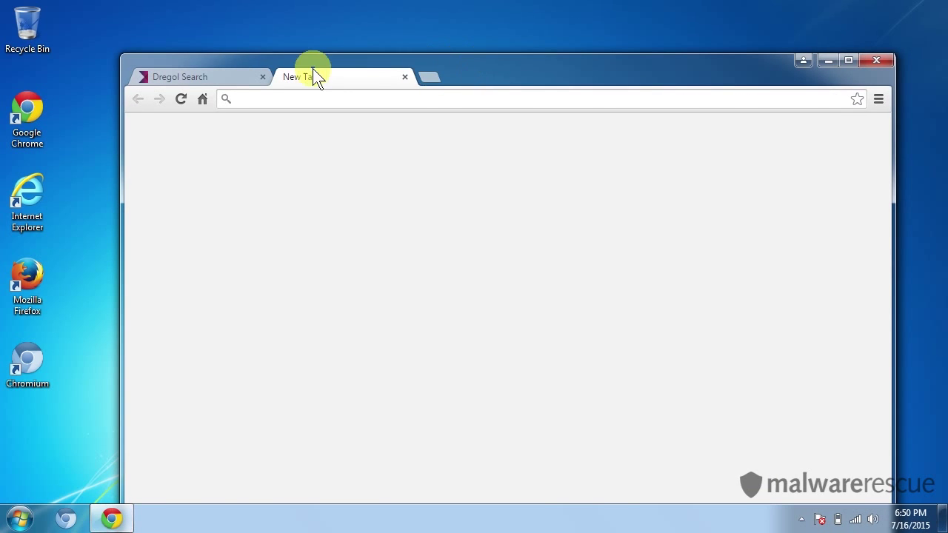
pyautogui.doubleClick(470, 63)
pyautogui.click(44, 9)
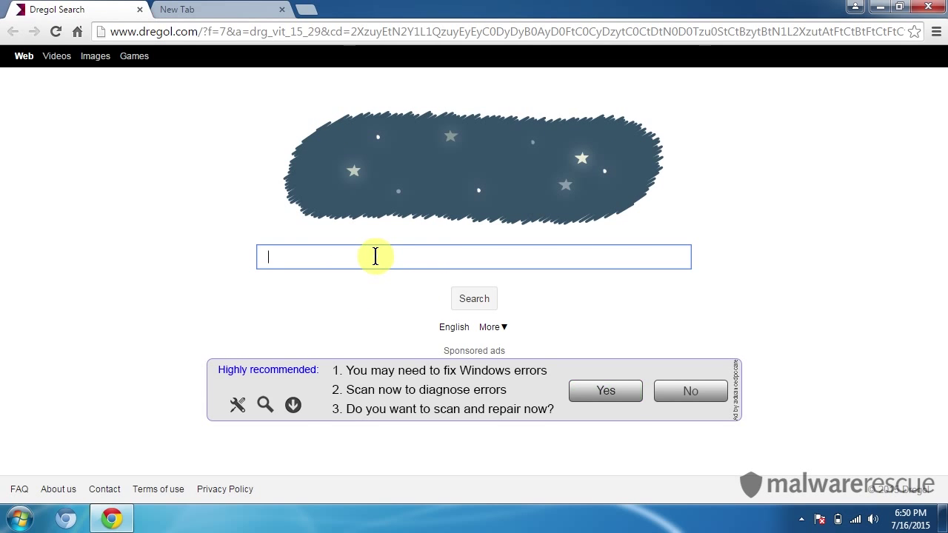
# Step: Search 'search' from Dregol Search, confirm it lands on Yahoo, then close Chrome
pyautogui.write('search')
pyautogui.press('Return')
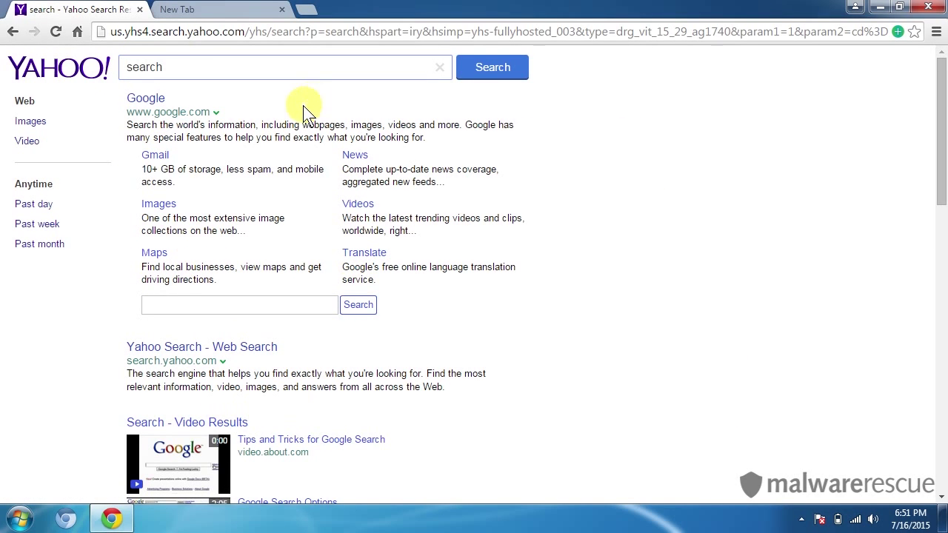
pyautogui.click(13, 33)
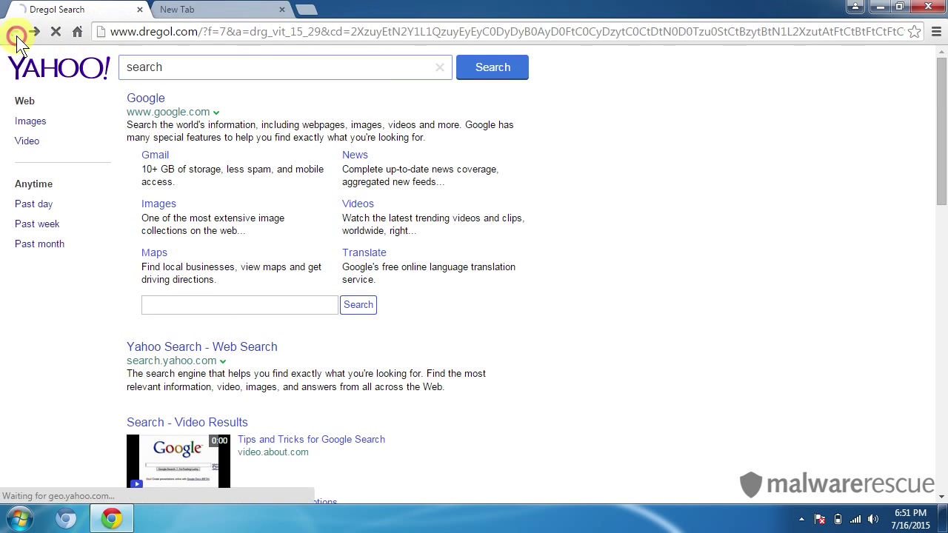
pyautogui.click(206, 9)
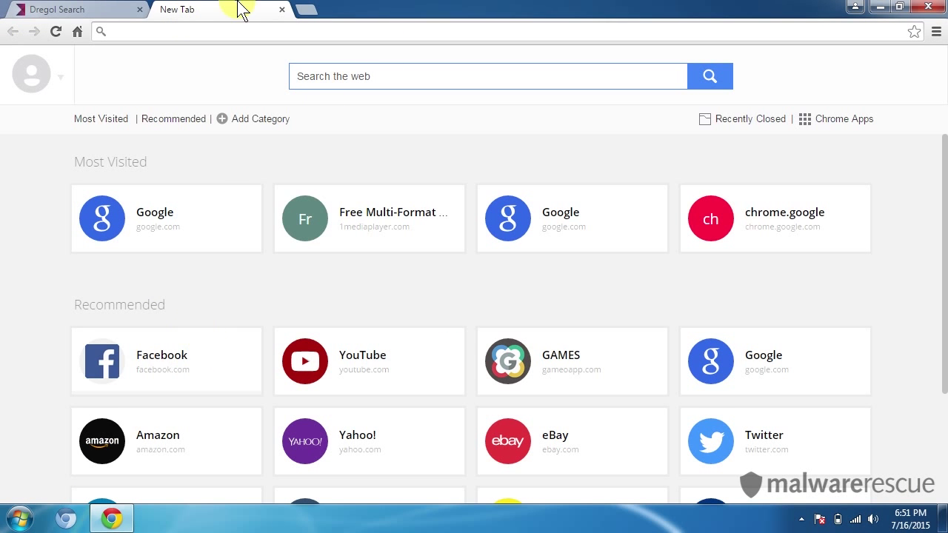
pyautogui.scroll(-2, 400, 270)
pyautogui.scroll(2, 425, 271)
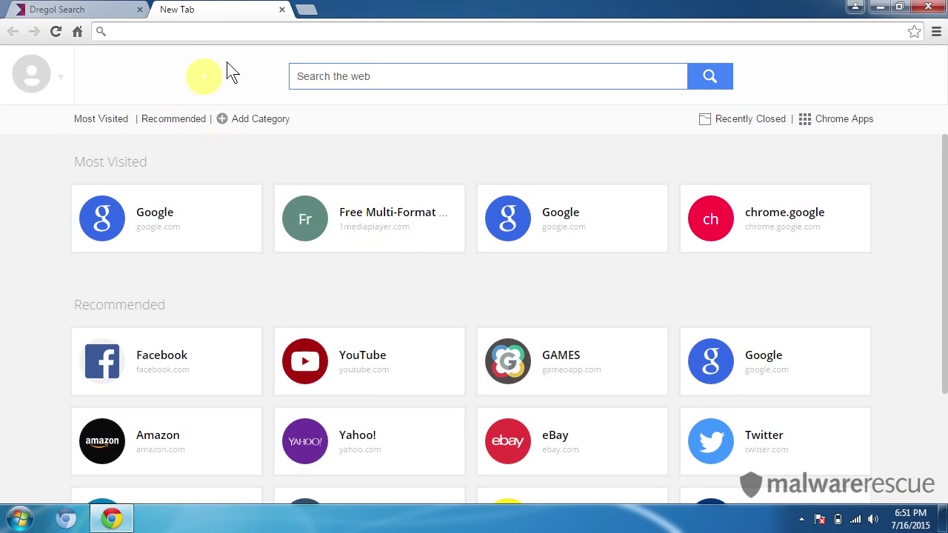
pyautogui.click(939, 6)
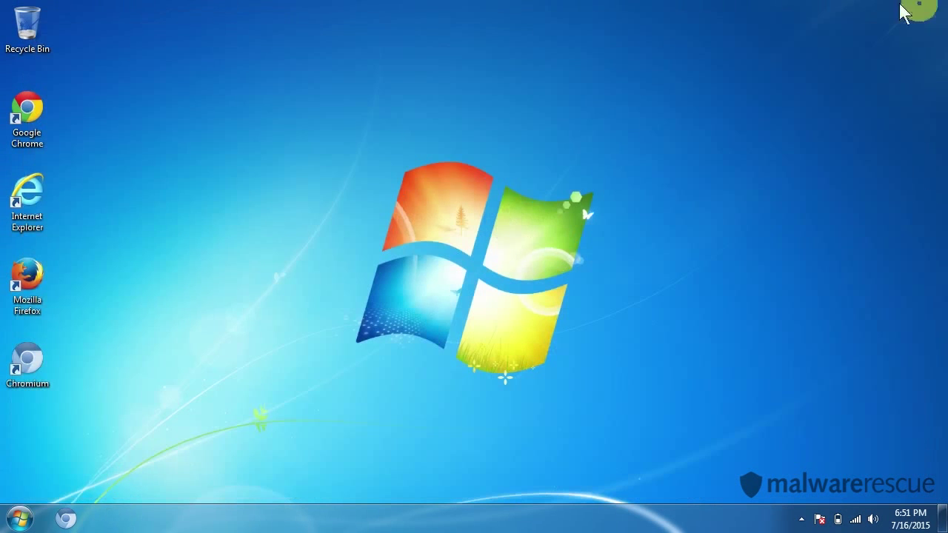
# Step: Confirm Internet Explorer and Firefox each open on Dregol Search, closing both afterwards
pyautogui.doubleClick(31, 204)
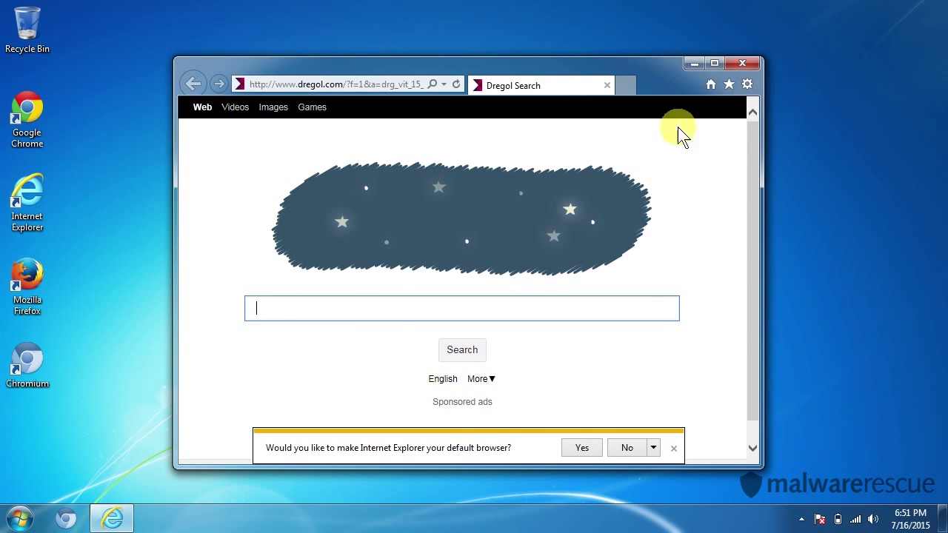
pyautogui.click(752, 67)
pyautogui.doubleClick(27, 280)
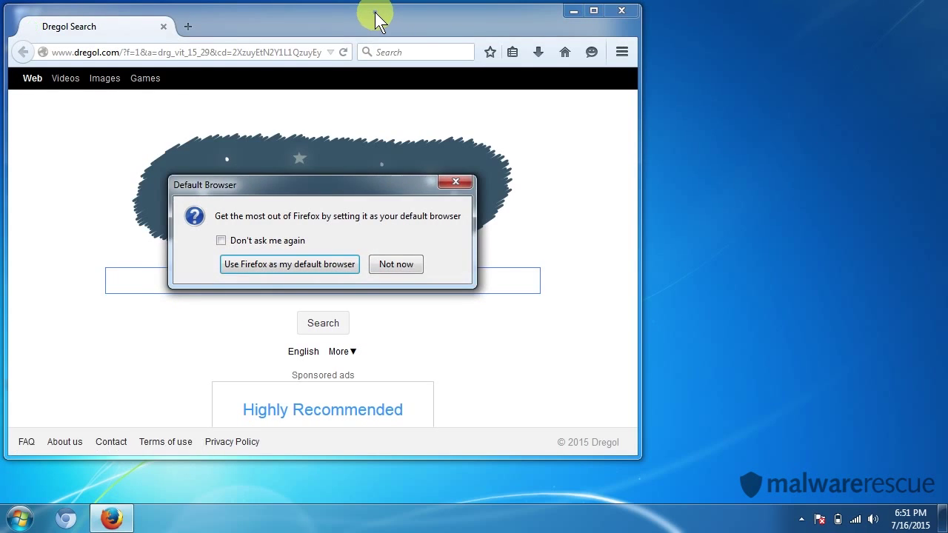
pyautogui.click(395, 264)
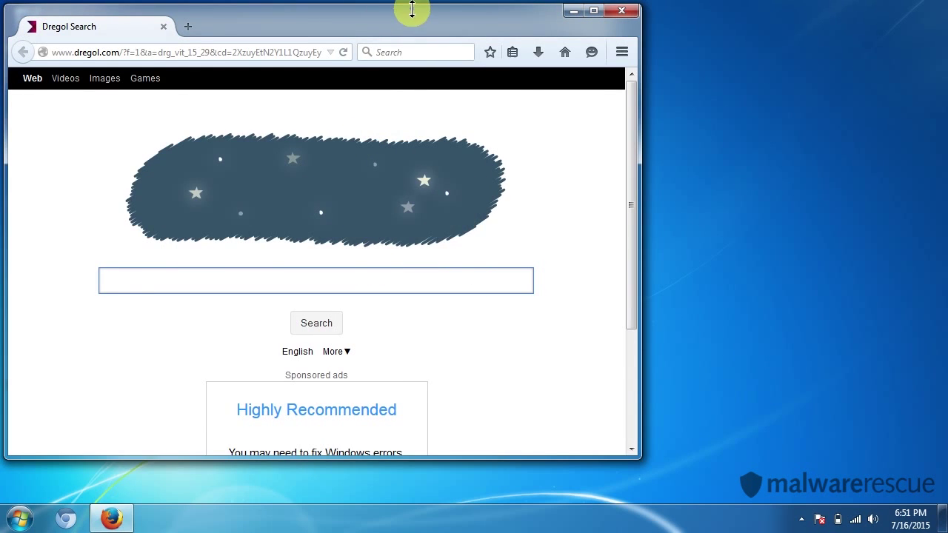
pyautogui.moveTo(408, 11); pyautogui.dragTo(479, 21)
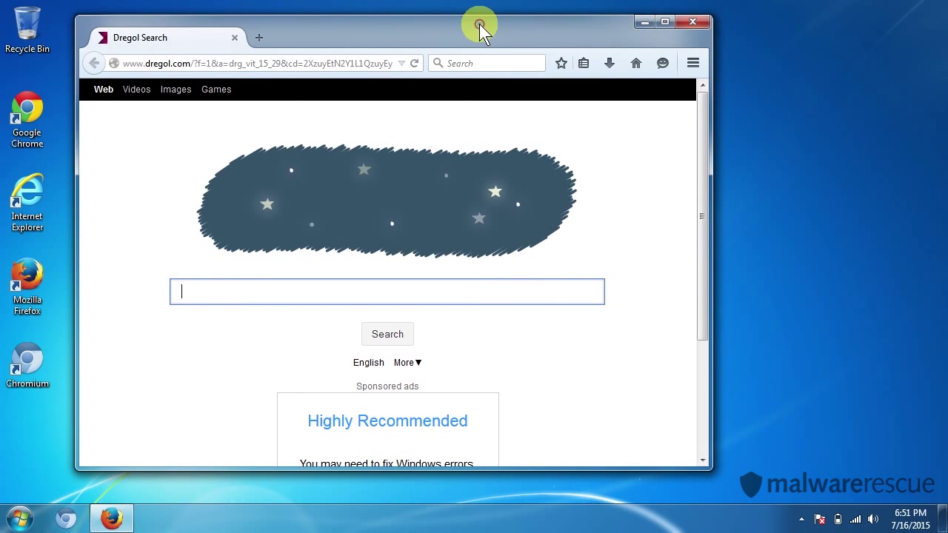
pyautogui.click(693, 24)
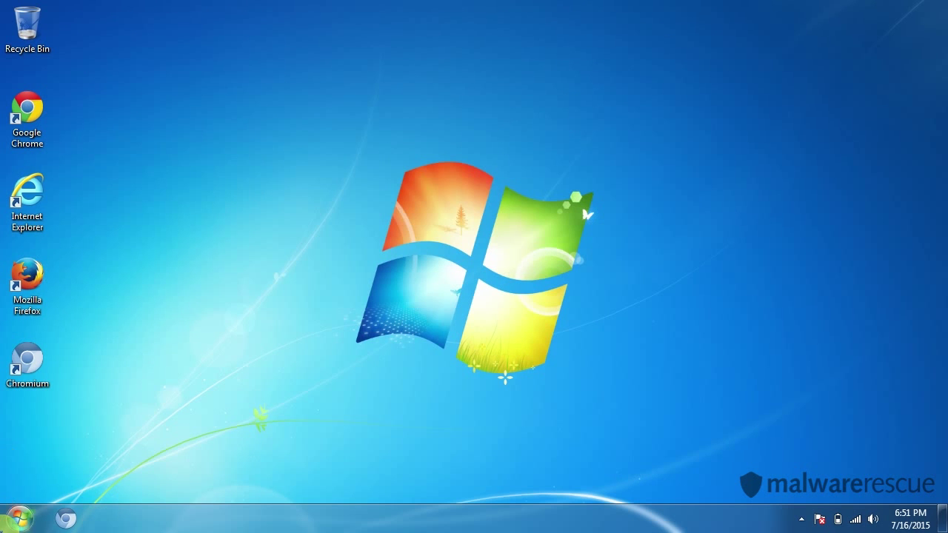
# Step: Open Programs and Features through the Start menu's Control Panel
pyautogui.click(20, 519)
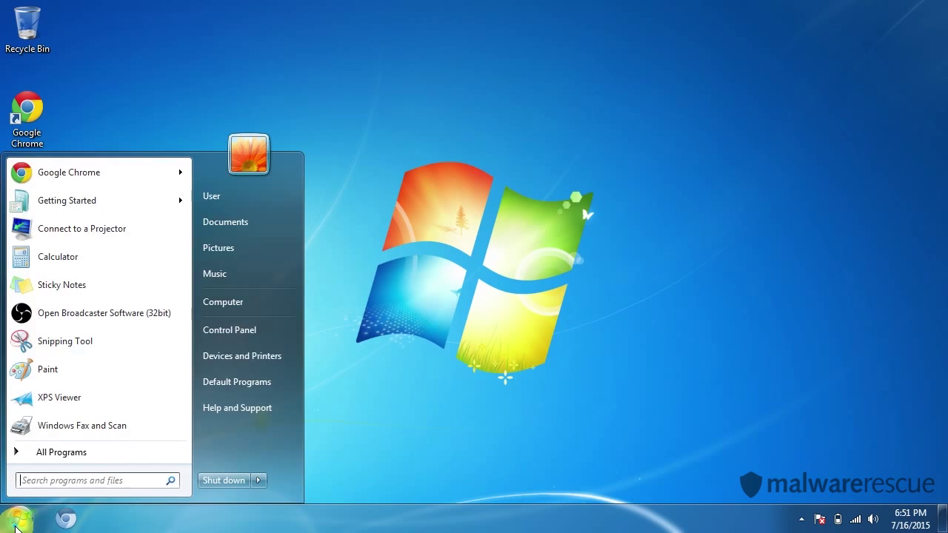
pyautogui.click(218, 340)
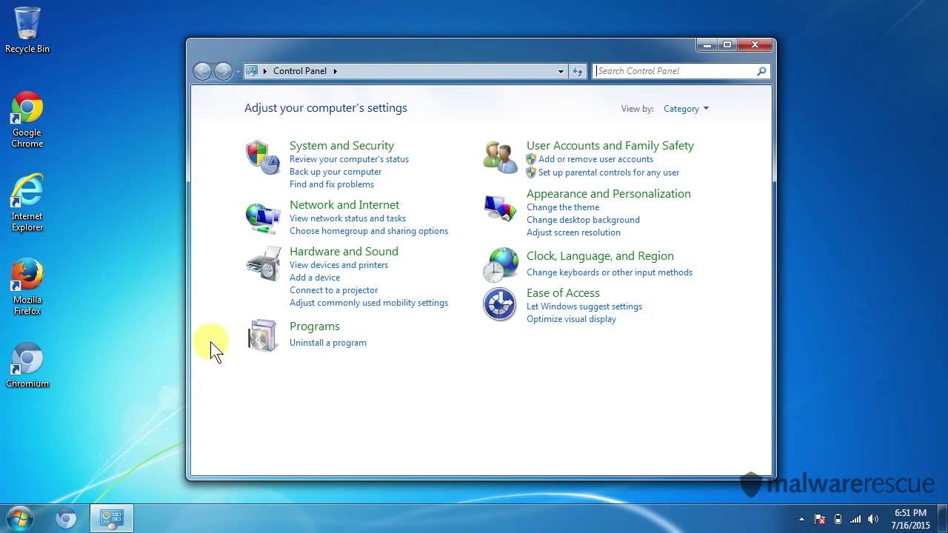
pyautogui.click(306, 343)
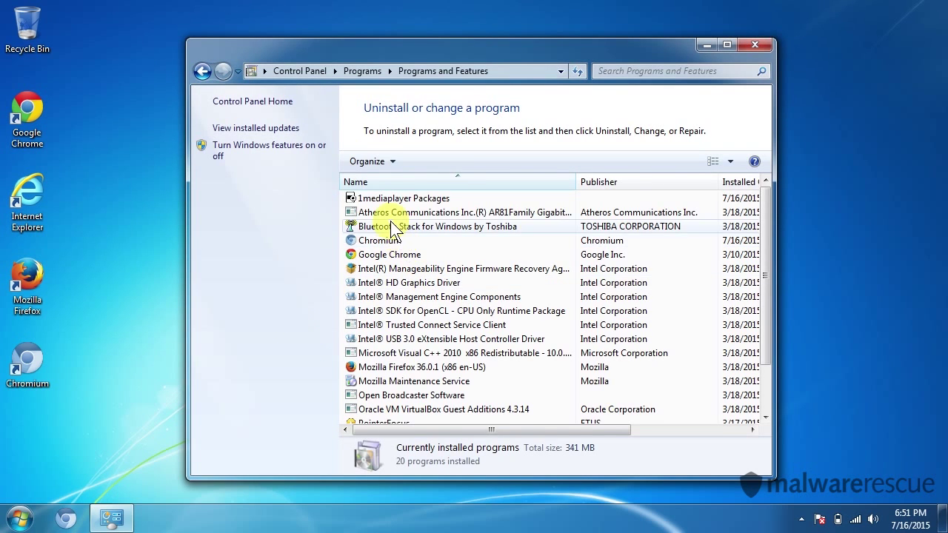
# Step: Scan the installed programs list and select the Chromium entry for removal
pyautogui.scroll(-2, 396, 267)
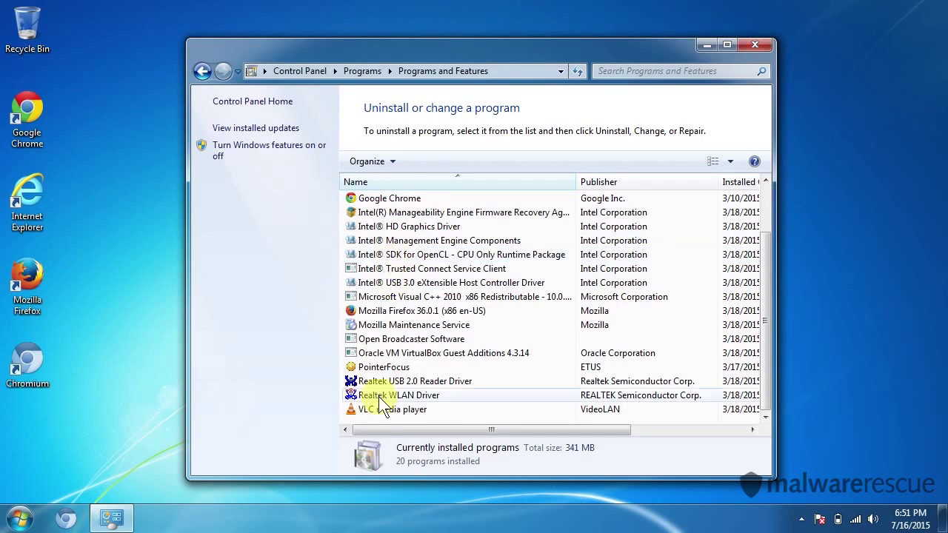
pyautogui.scroll(2, 380, 360)
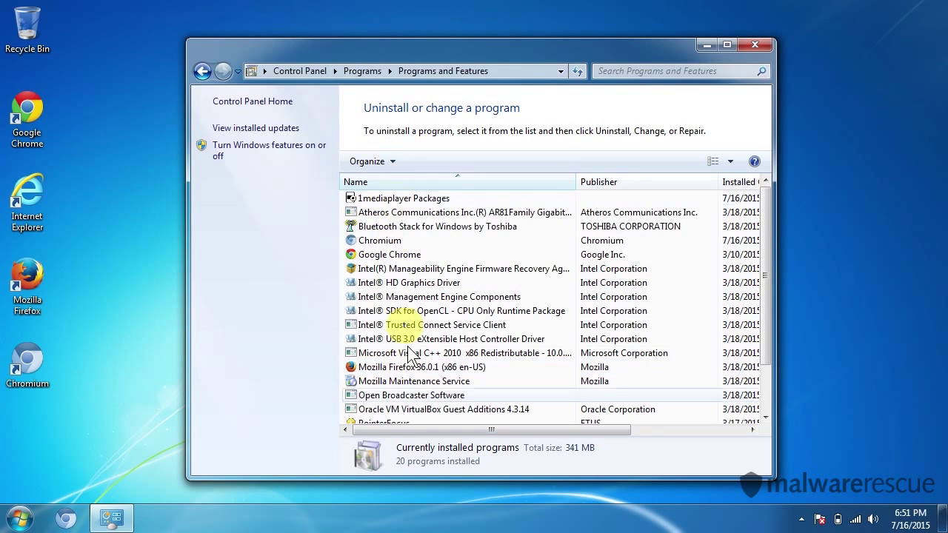
pyautogui.scroll(-2, 397, 333)
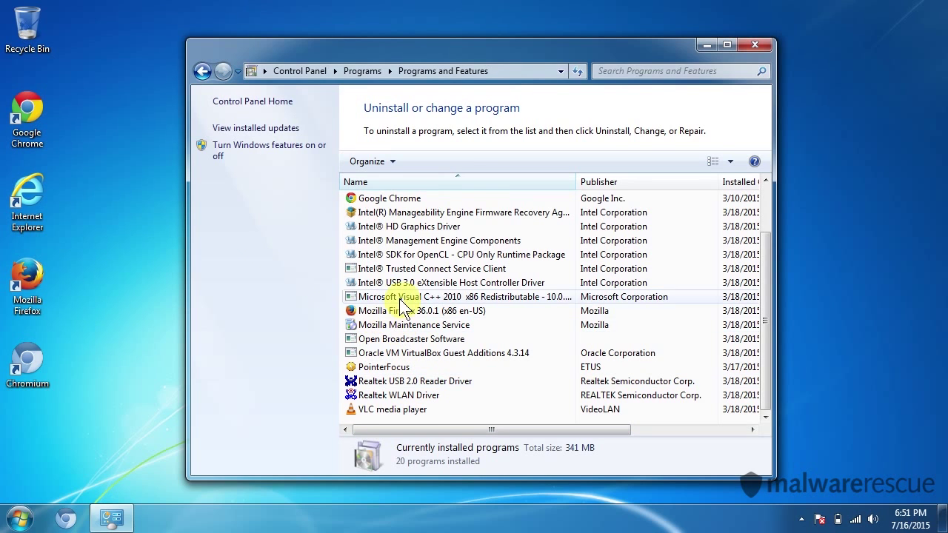
pyautogui.scroll(2, 393, 271)
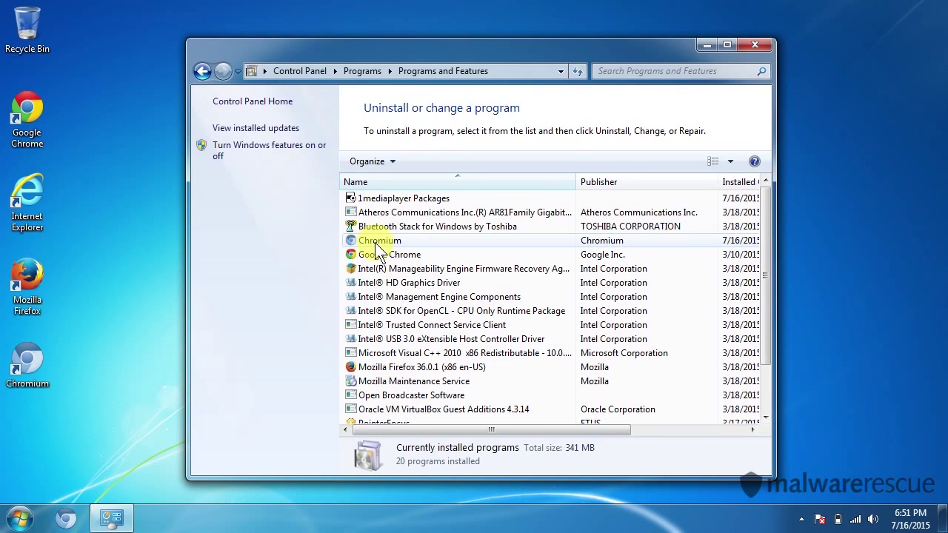
pyautogui.click(373, 242)
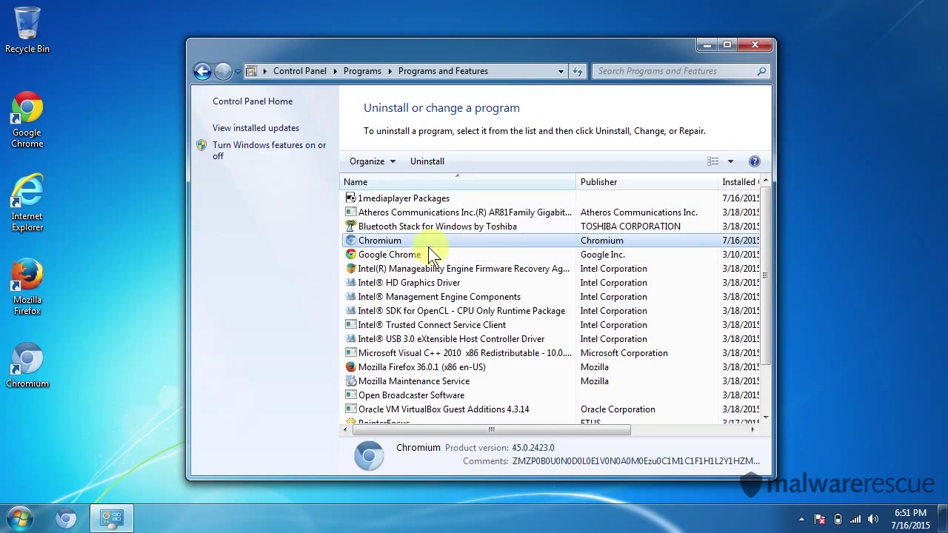
pyautogui.click(427, 161)
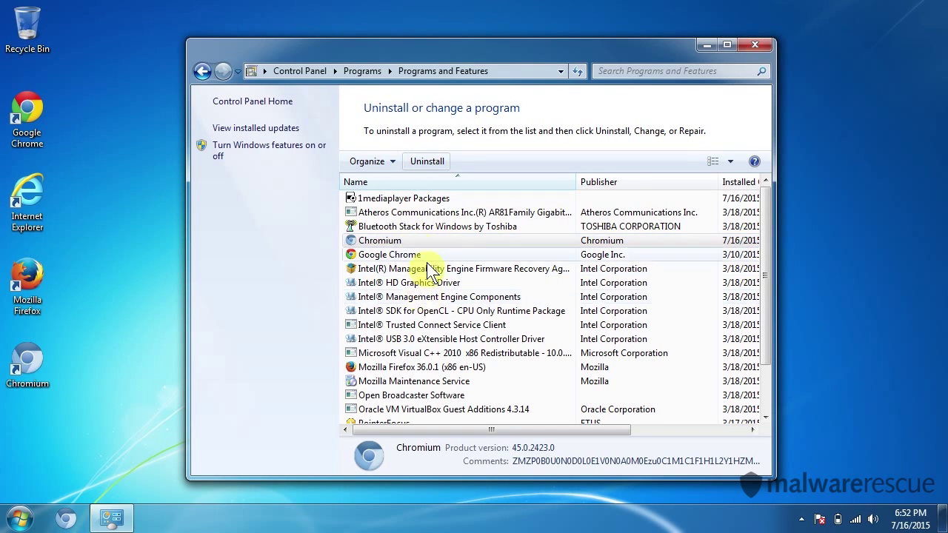
pyautogui.click(370, 240)
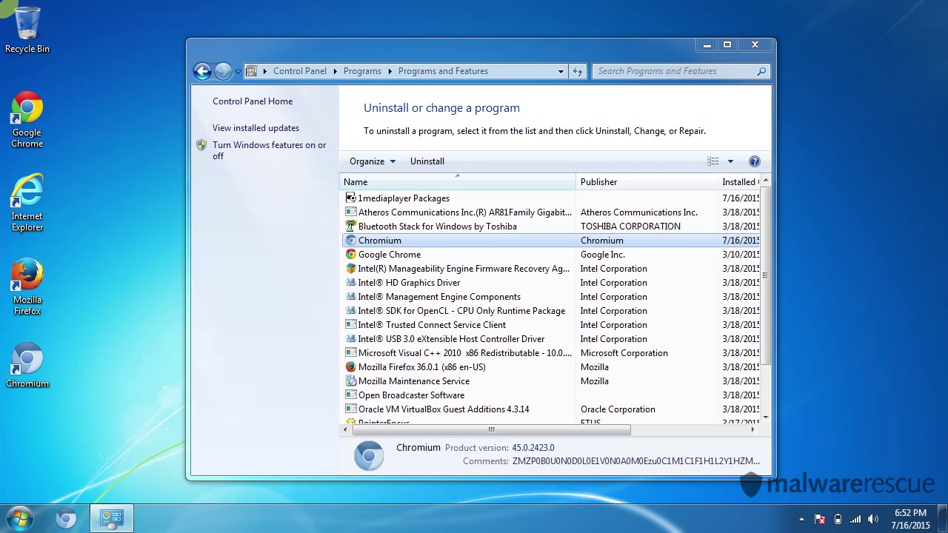
# Step: Run the Chromium uninstaller, force-closing open browsers, and close the Uninstall Completed page
pyautogui.doubleClick(360, 235)
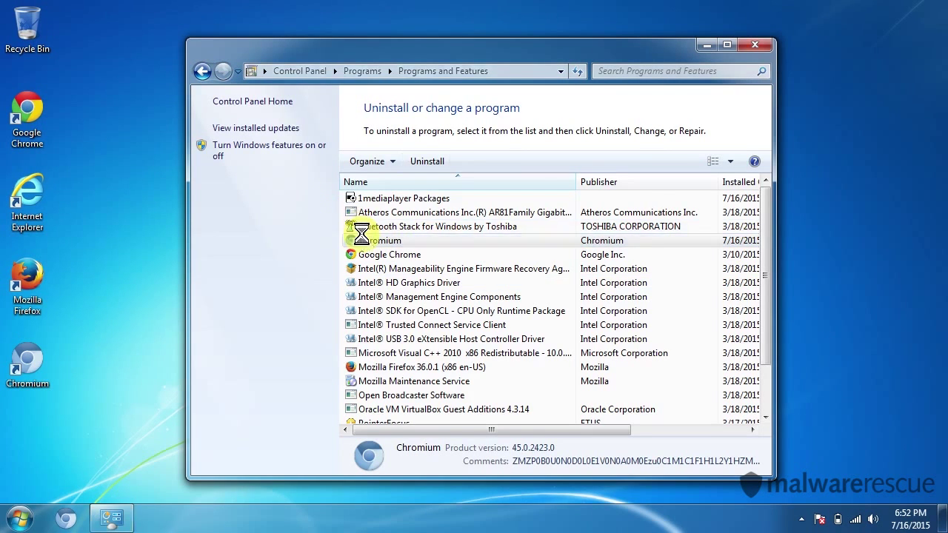
pyautogui.click(530, 311)
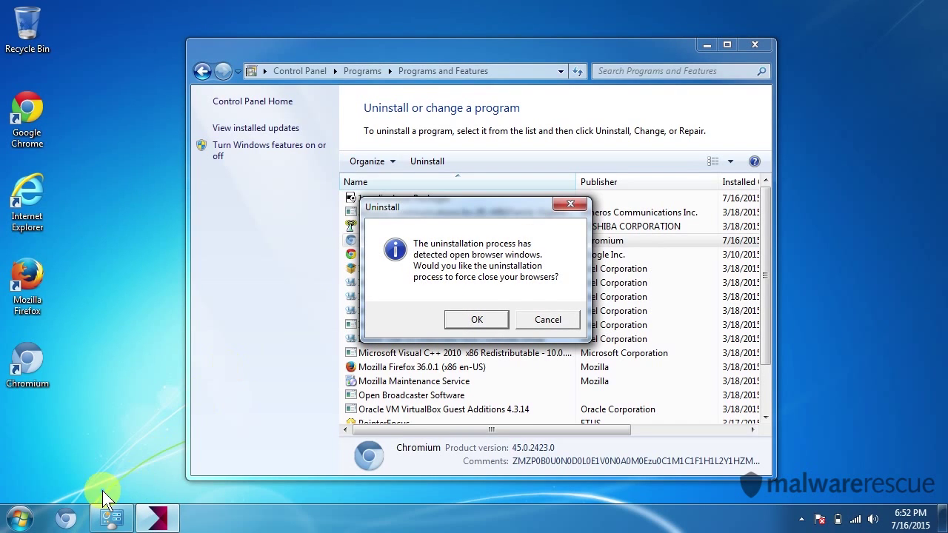
pyautogui.click(483, 318)
pyautogui.click(395, 239)
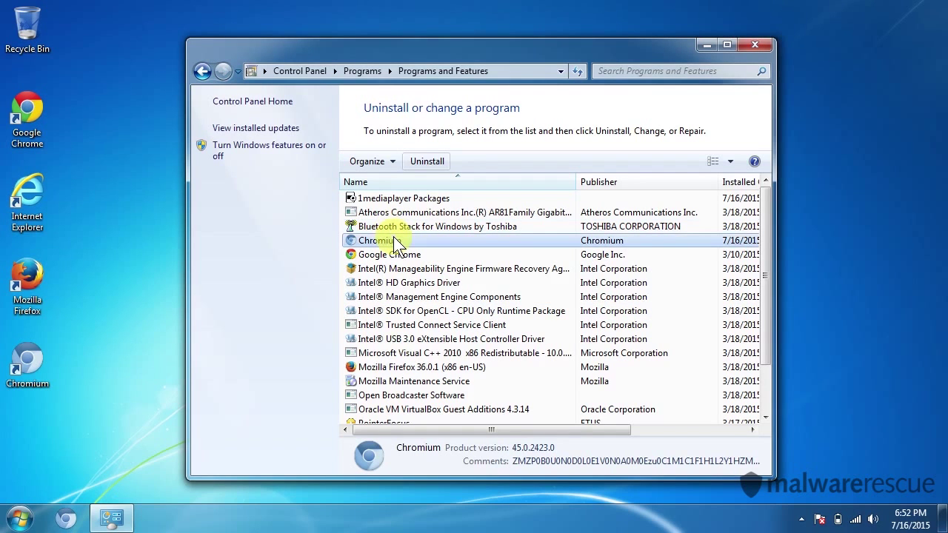
pyautogui.doubleClick(395, 241)
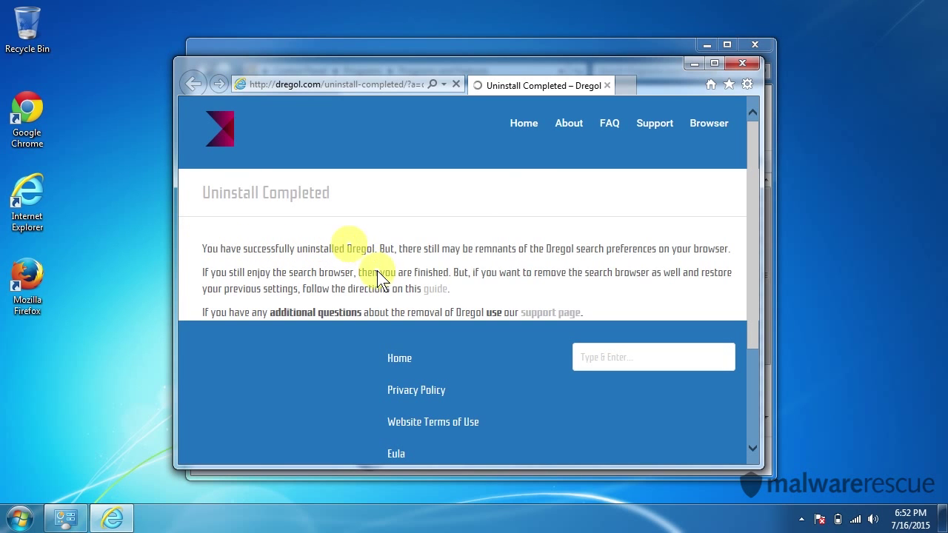
pyautogui.click(741, 64)
# Step: Relaunch Chrome and open its Extensions page
pyautogui.doubleClick(20, 95)
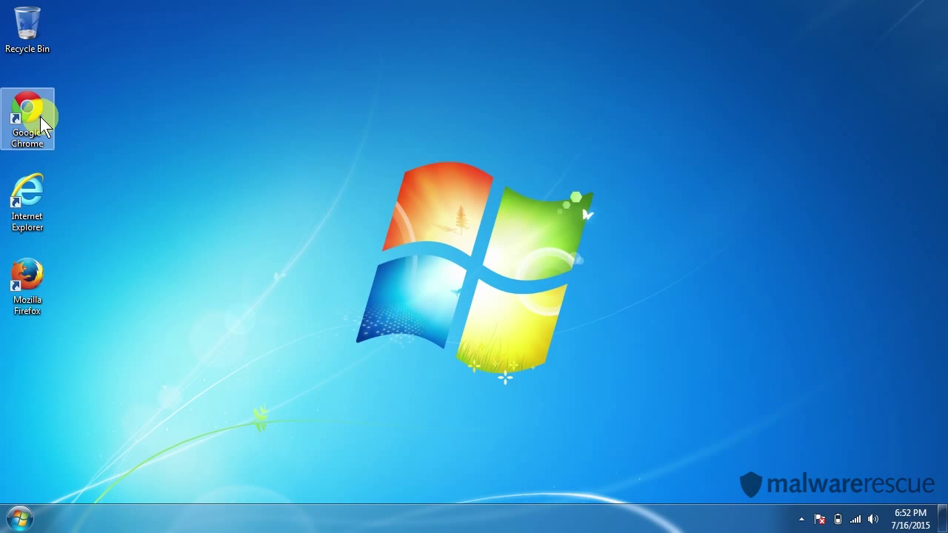
pyautogui.doubleClick(40, 116)
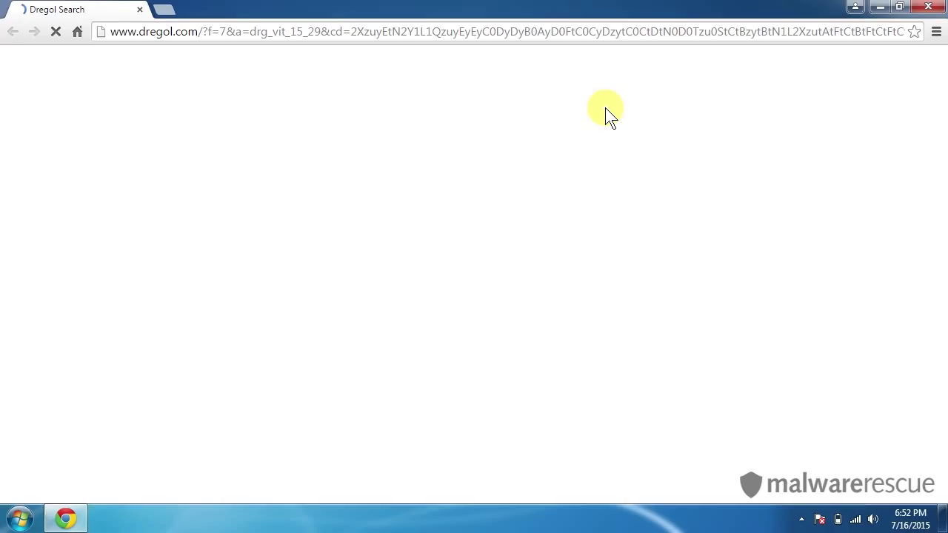
pyautogui.hotkey('ctrl', 't')
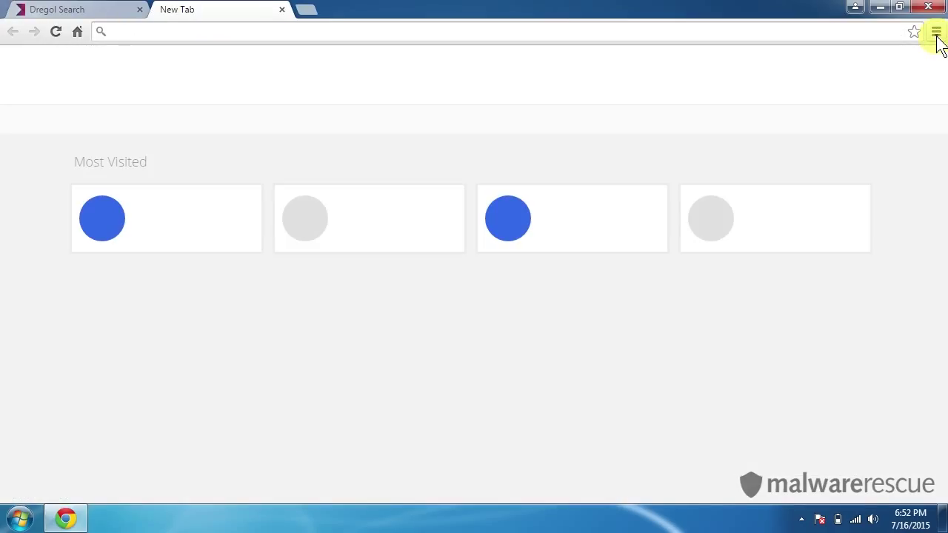
pyautogui.click(935, 32)
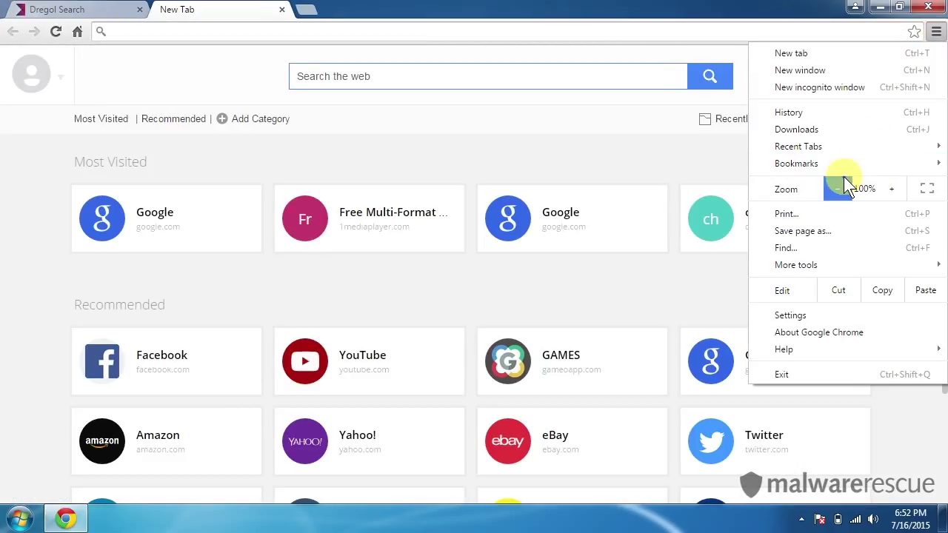
pyautogui.moveTo(840, 258)
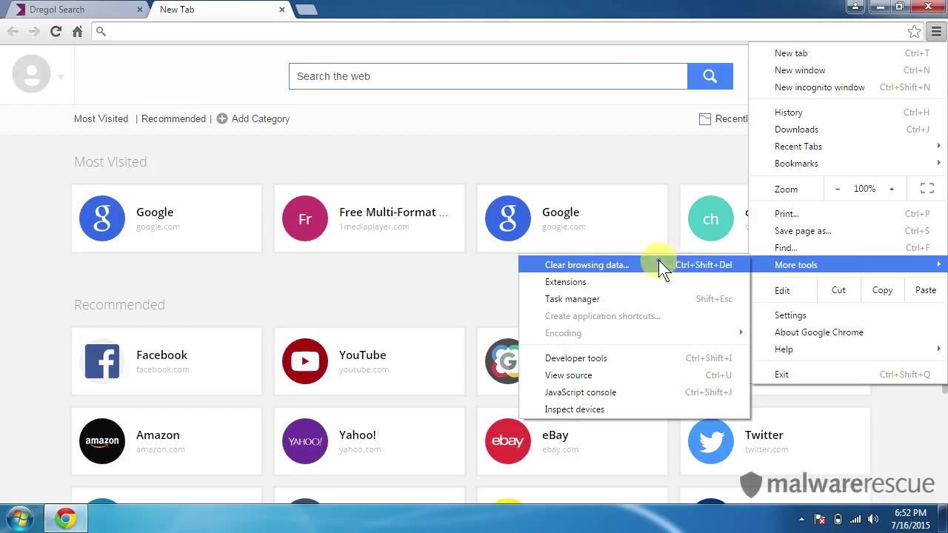
pyautogui.click(566, 281)
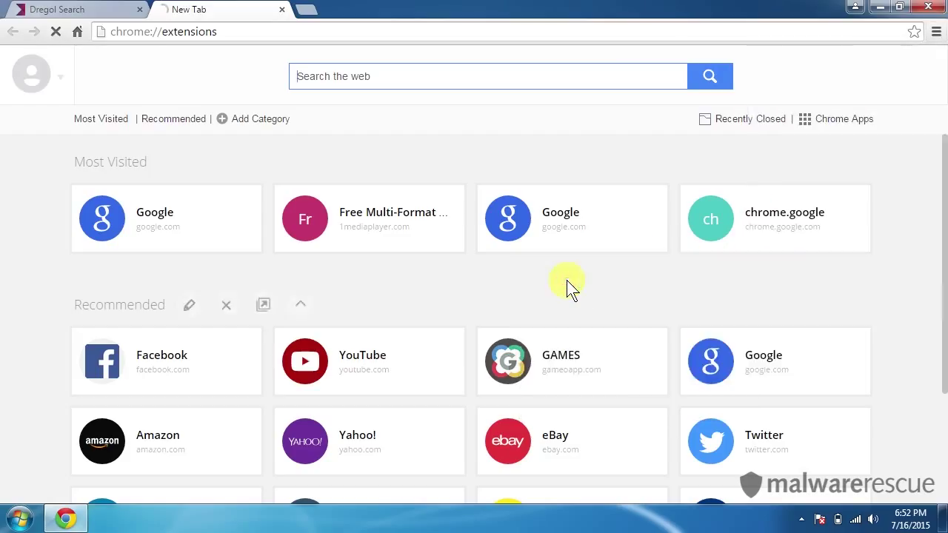
# Step: Remove the 'dregol New Tab' 0.5.1 extension
pyautogui.click(936, 31)
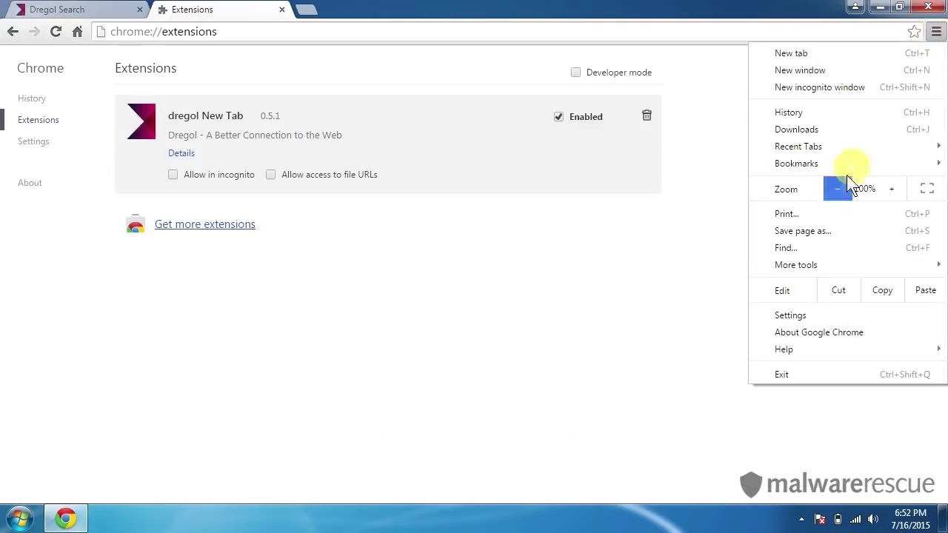
pyautogui.moveTo(817, 263)
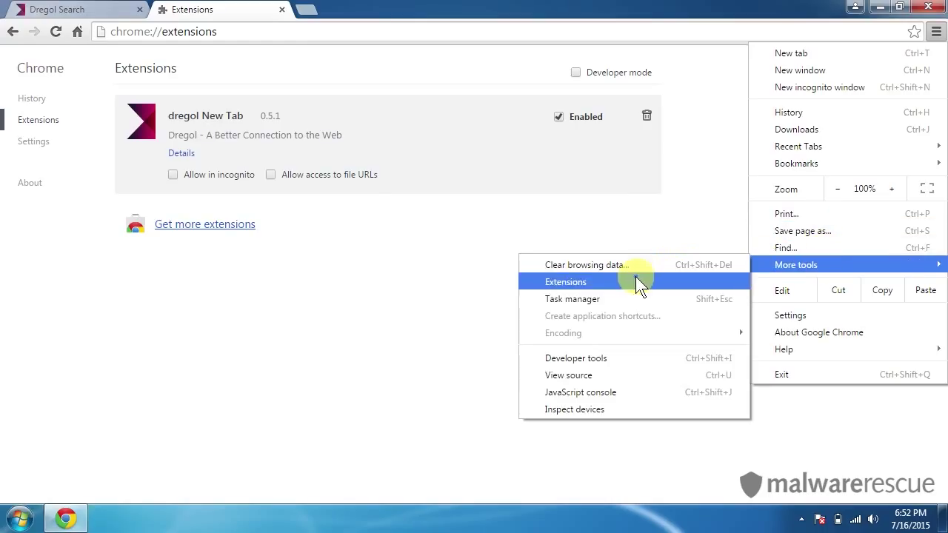
pyautogui.click(379, 218)
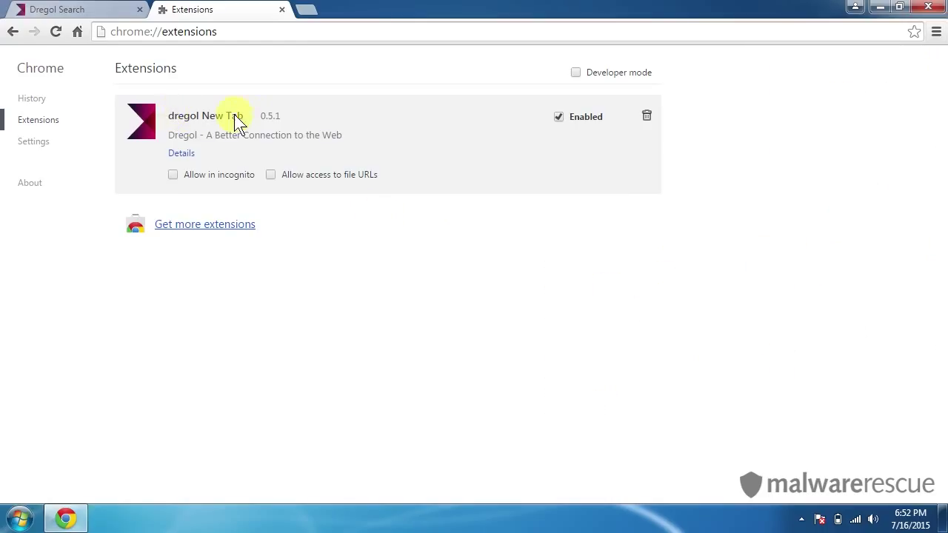
pyautogui.click(647, 116)
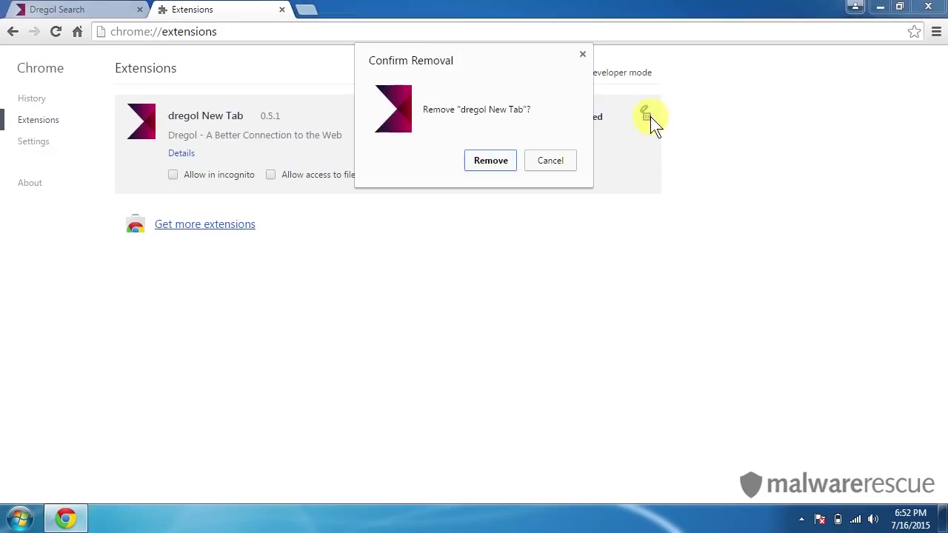
pyautogui.click(479, 161)
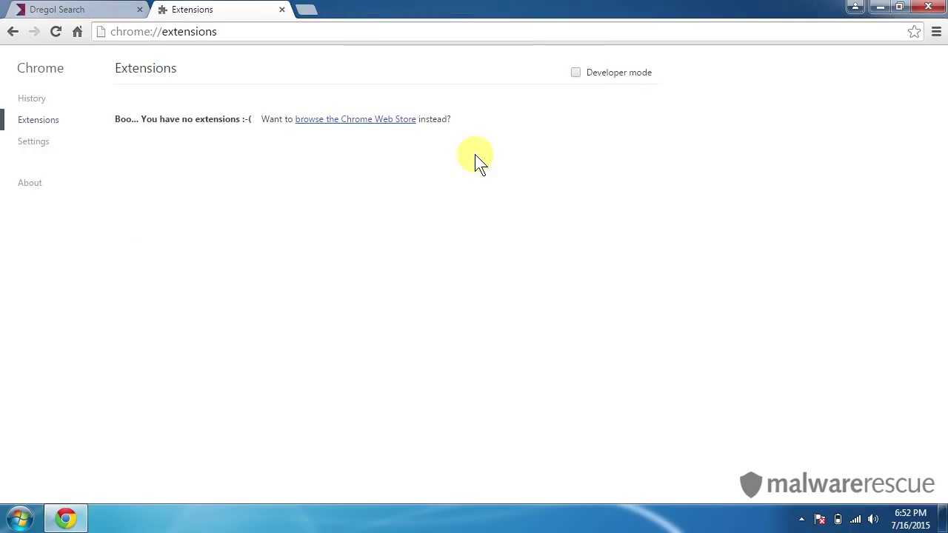
# Step: Close the Extensions tab and show Chrome's advanced settings
pyautogui.click(281, 11)
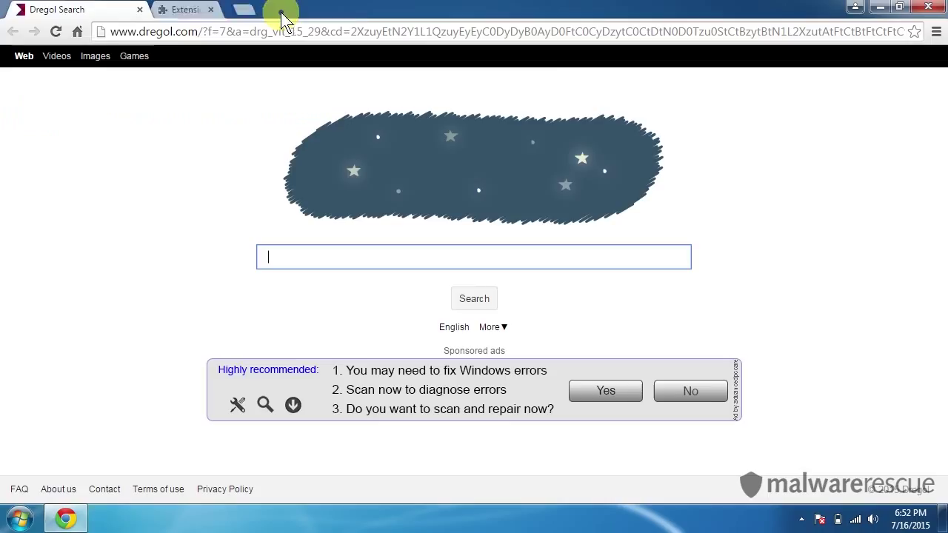
pyautogui.click(935, 34)
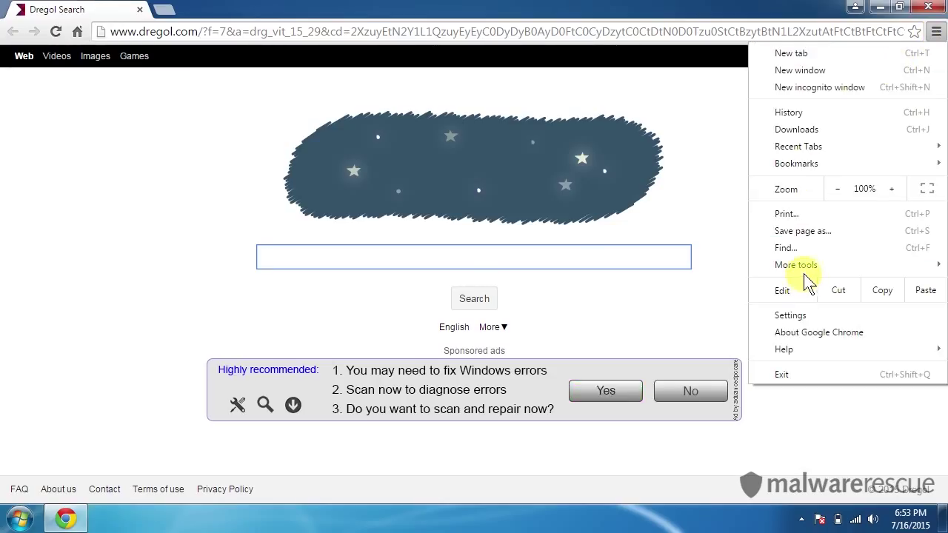
pyautogui.moveTo(805, 272)
pyautogui.click(801, 312)
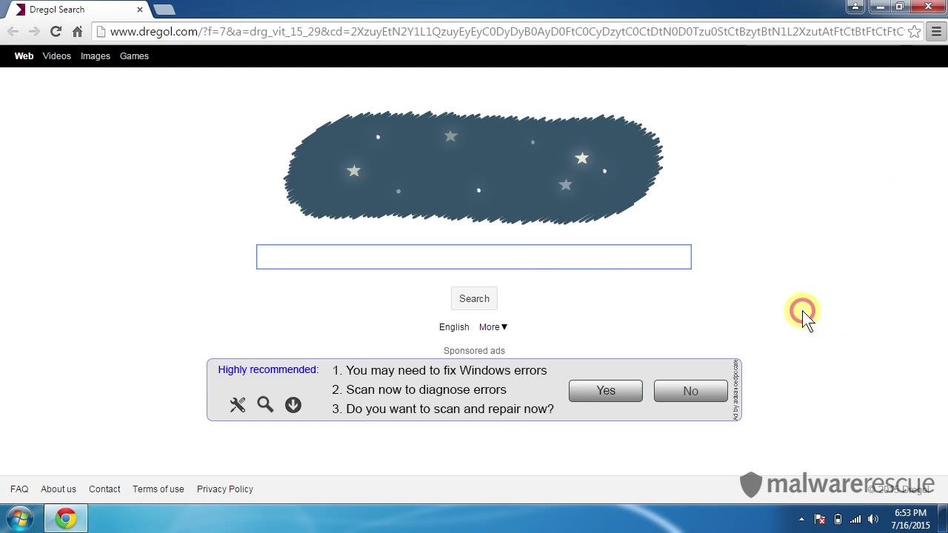
pyautogui.scroll(-4, 319, 208)
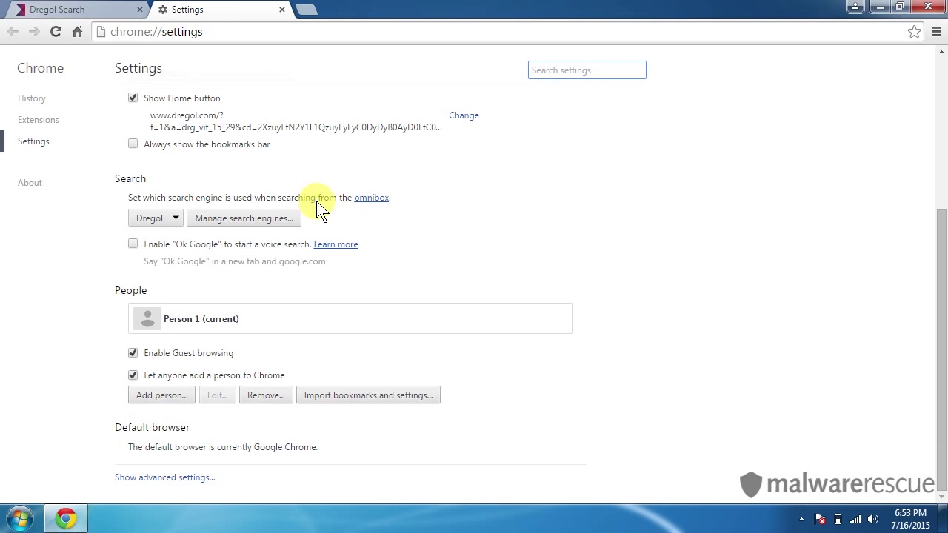
pyautogui.click(123, 478)
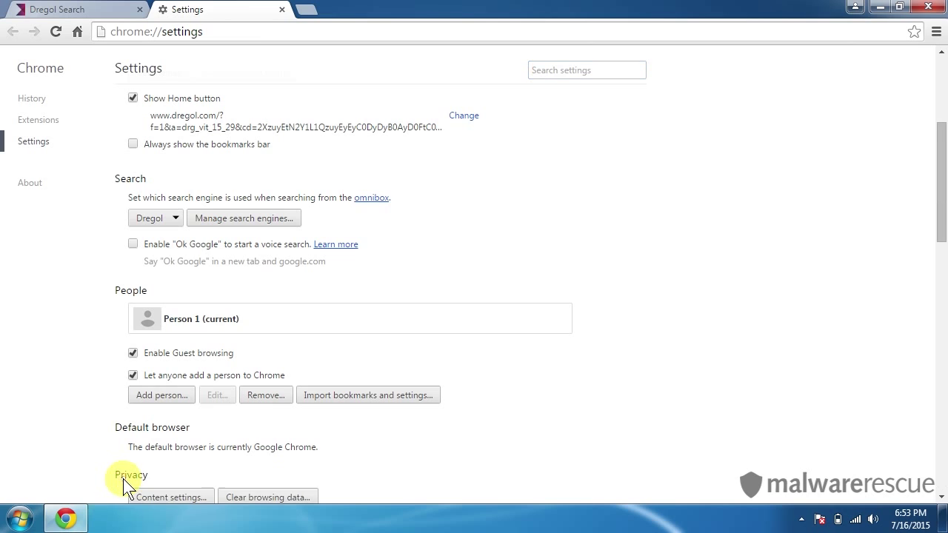
# Step: Reset Chrome's settings to their defaults and close the window
pyautogui.scroll(-15, 317, 311)
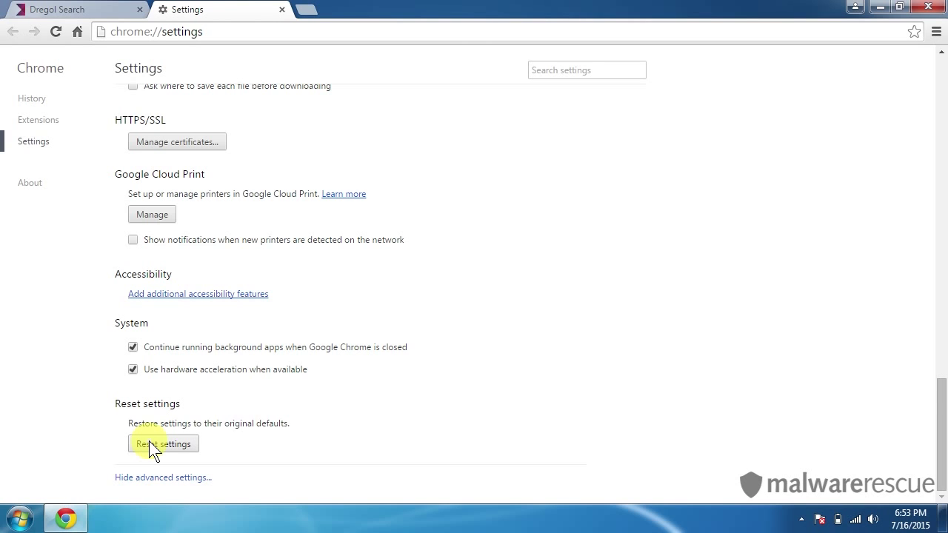
pyautogui.click(149, 441)
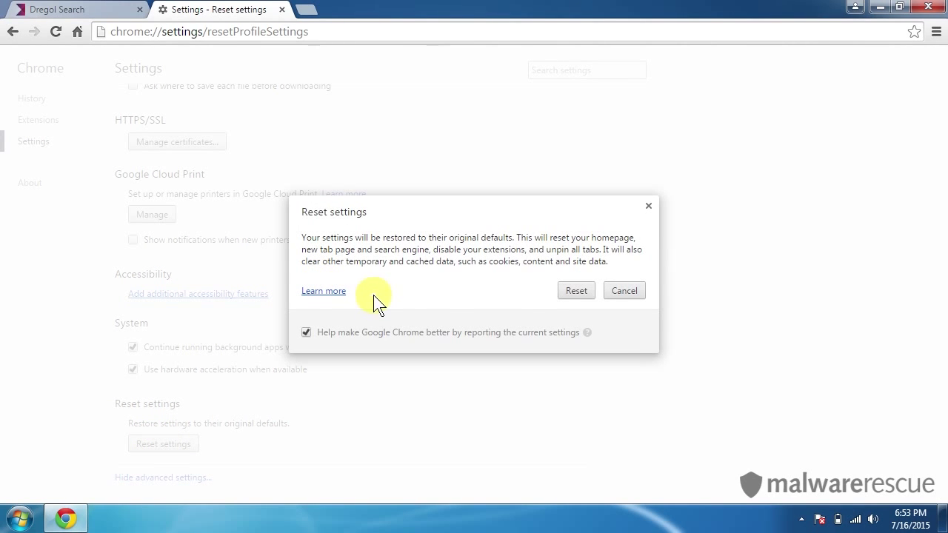
pyautogui.click(577, 292)
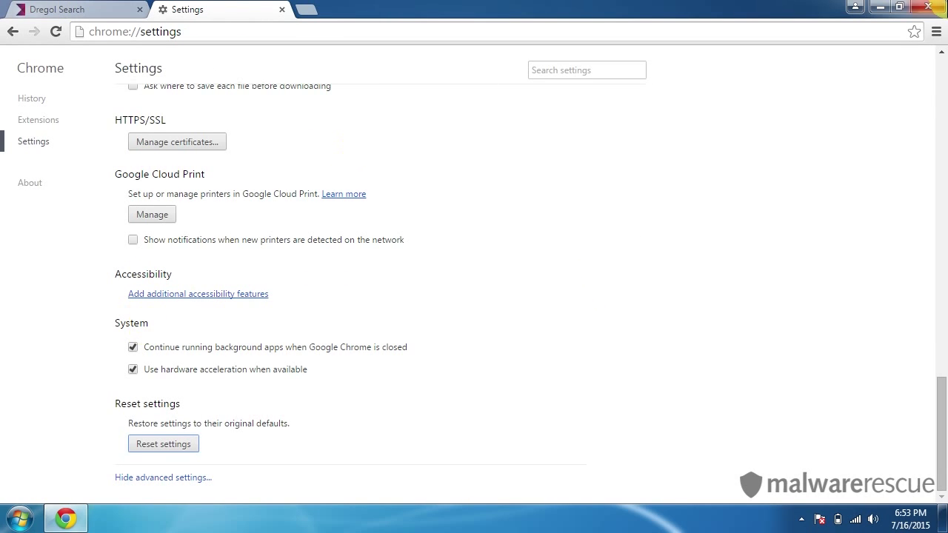
pyautogui.click(927, 7)
# Step: Reopen Chrome, confirm google.com loads normally, and close the browser
pyautogui.doubleClick(23, 102)
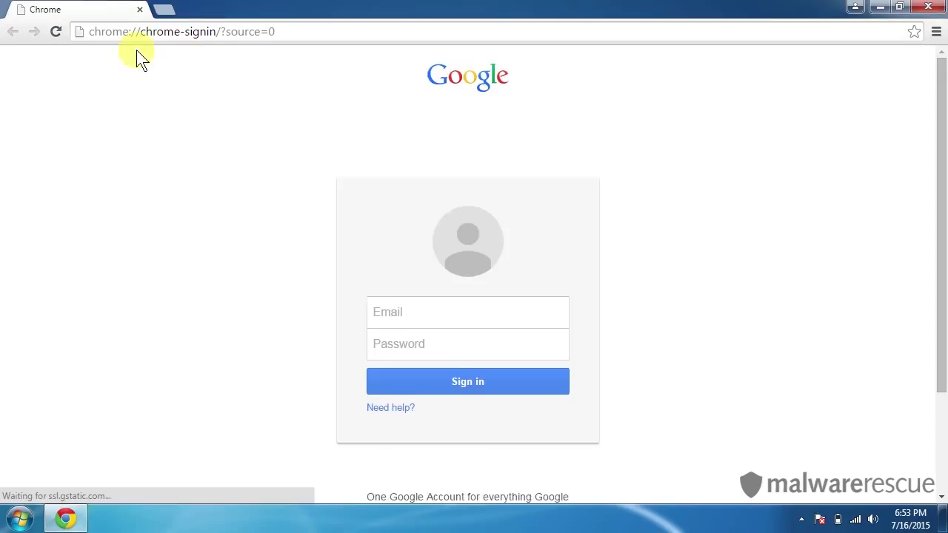
pyautogui.click(161, 34)
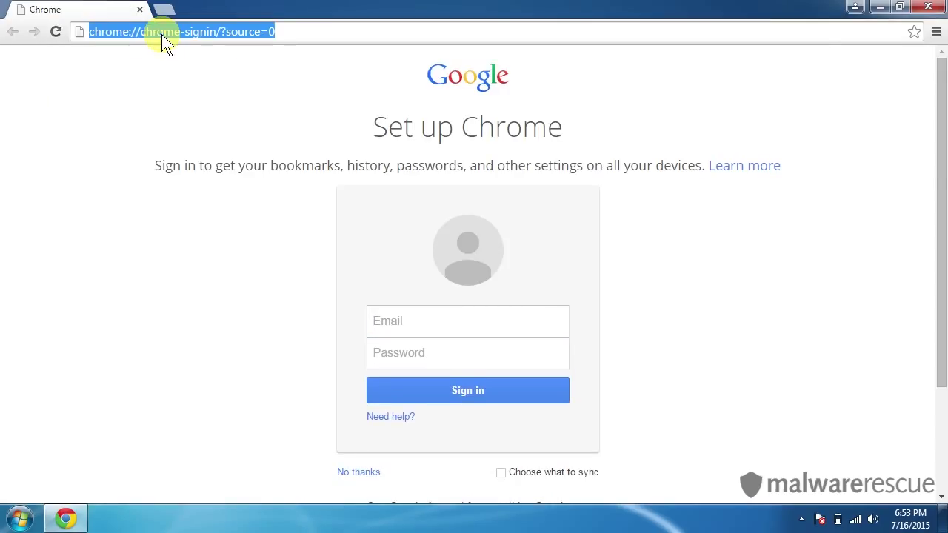
pyautogui.write('google.c')
pyautogui.press('Return')
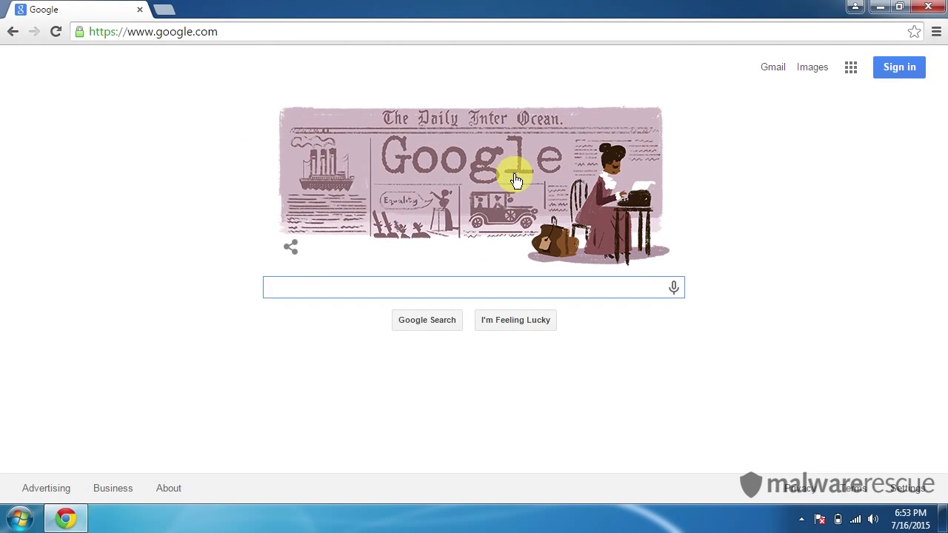
pyautogui.click(939, 6)
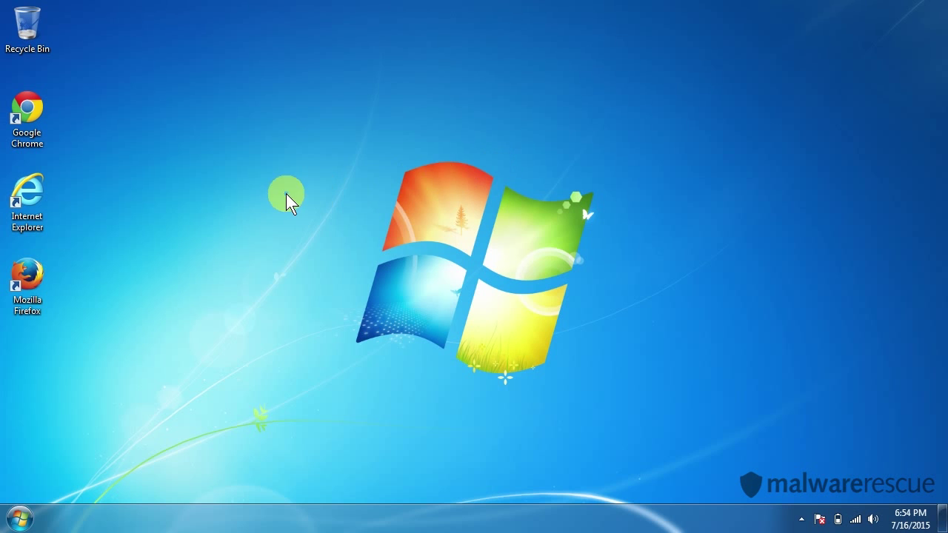
pyautogui.click(36, 198)
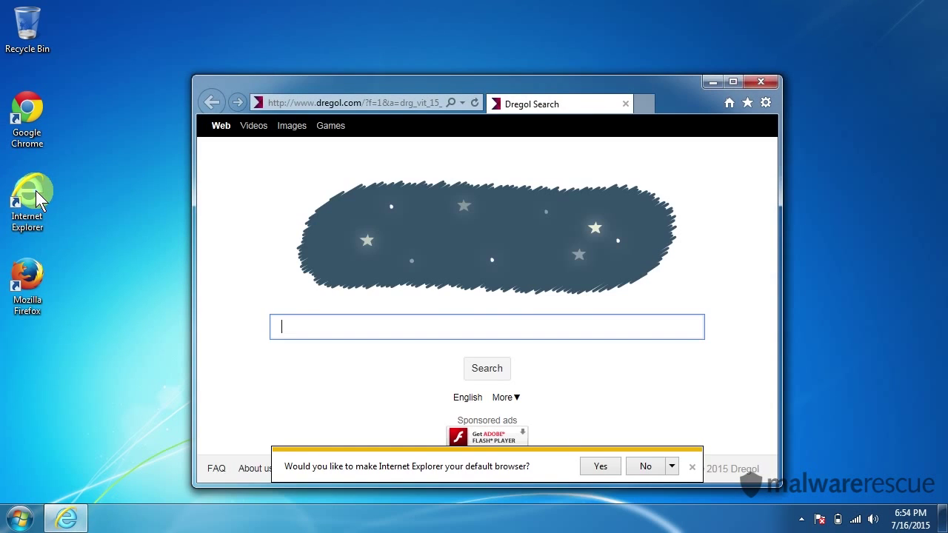
# Step: Maximize Internet Explorer and open the Advanced tab of Internet Options
pyautogui.click(733, 104)
pyautogui.click(733, 81)
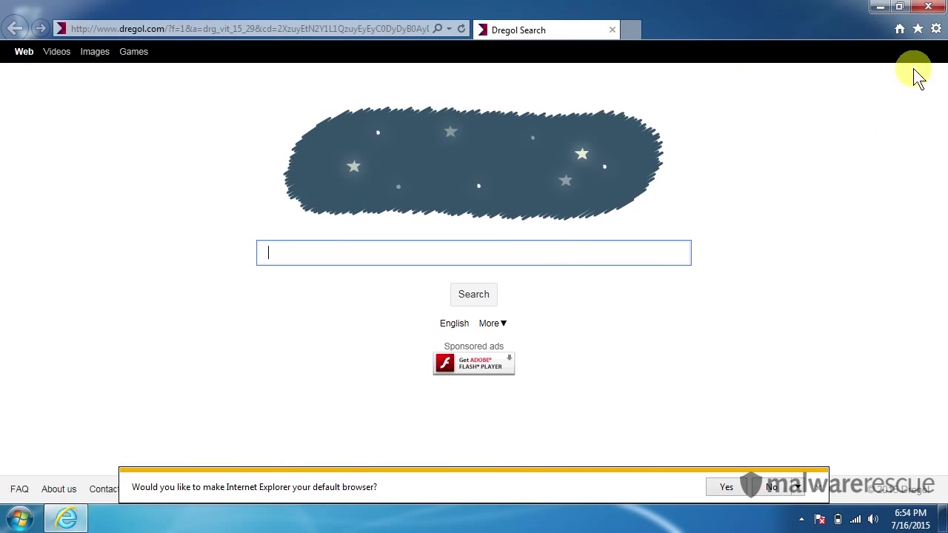
pyautogui.click(935, 28)
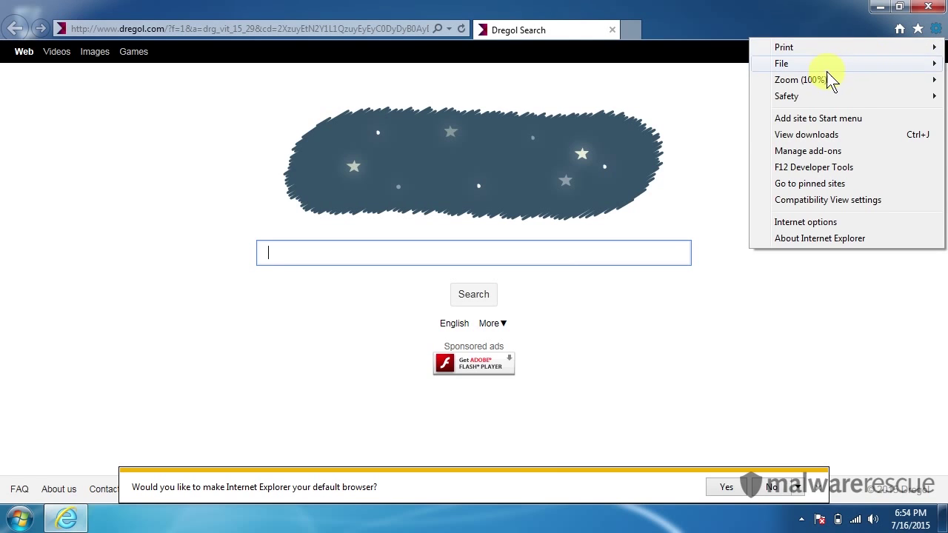
pyautogui.click(784, 222)
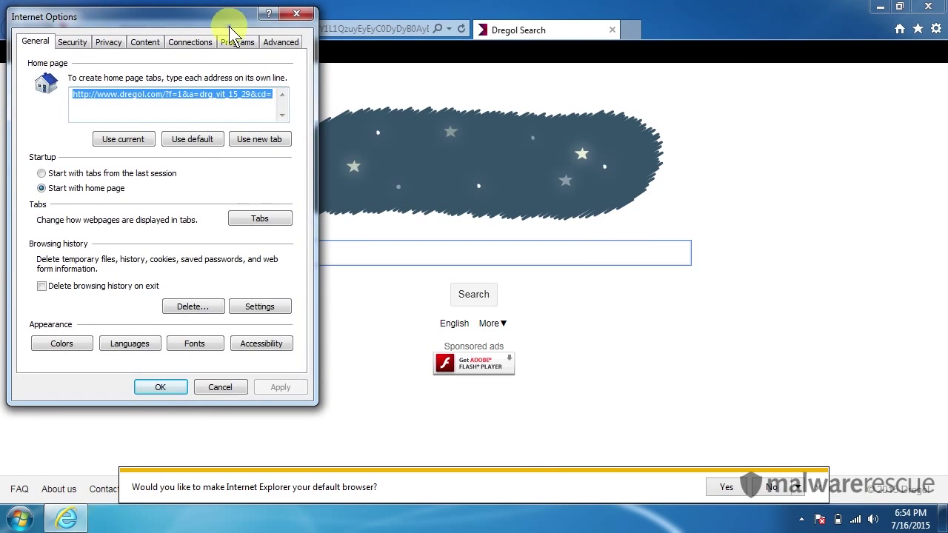
pyautogui.click(278, 43)
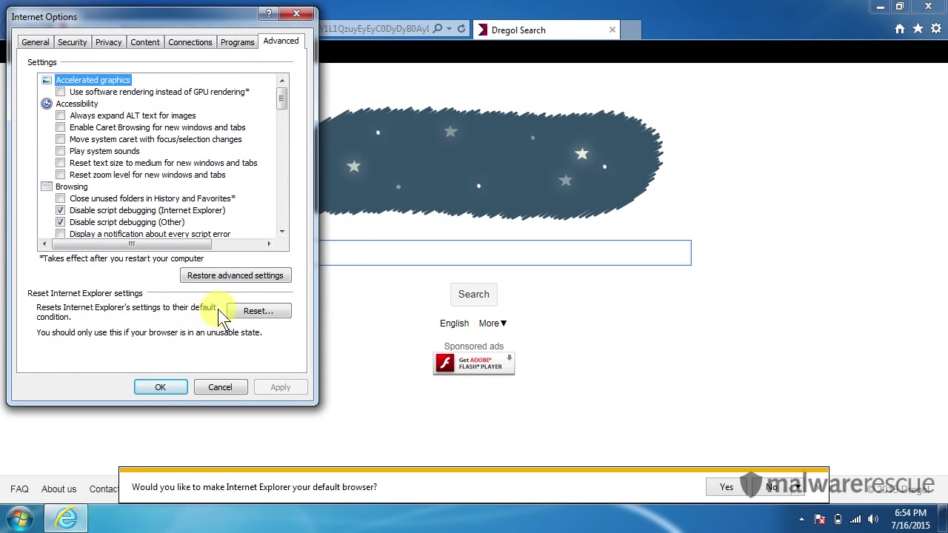
# Step: Reset Internet Explorer with Delete personal settings ticked, then close the browser
pyautogui.click(255, 312)
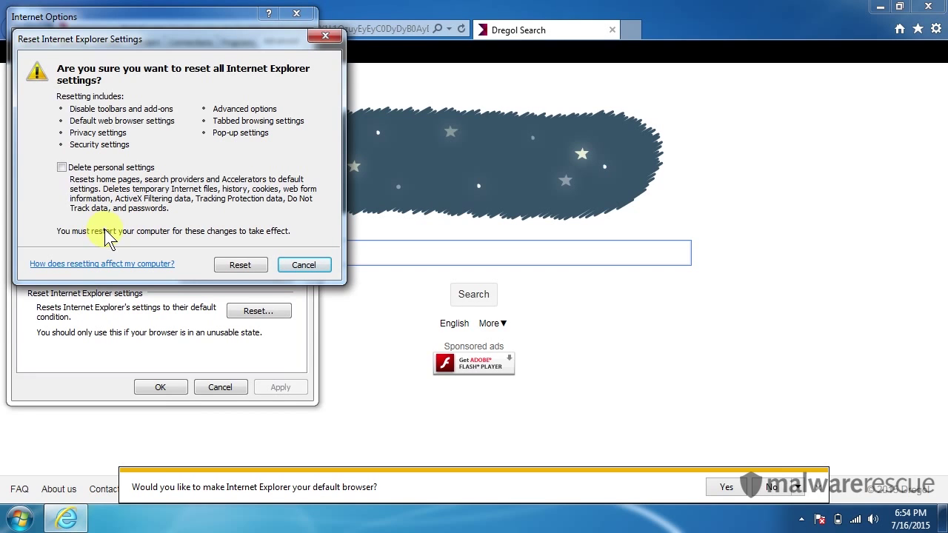
pyautogui.click(62, 169)
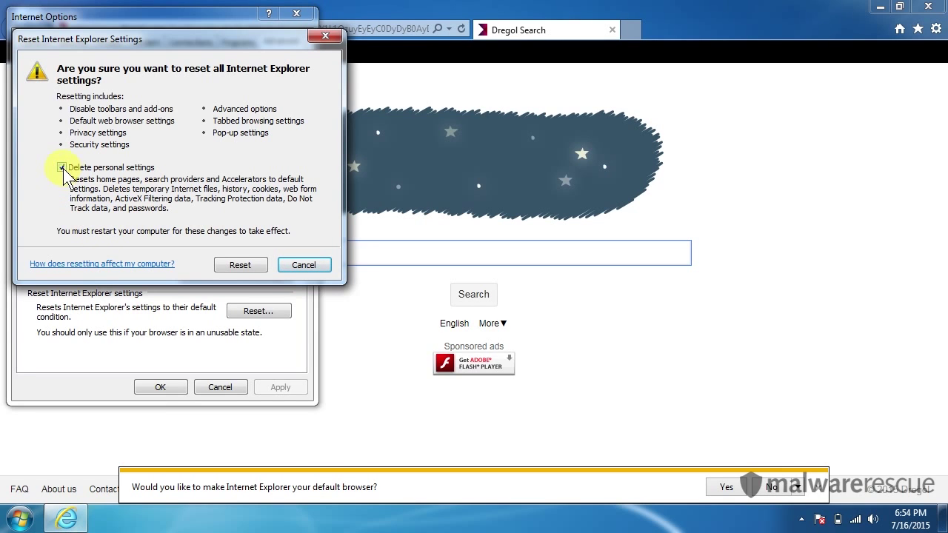
pyautogui.click(228, 263)
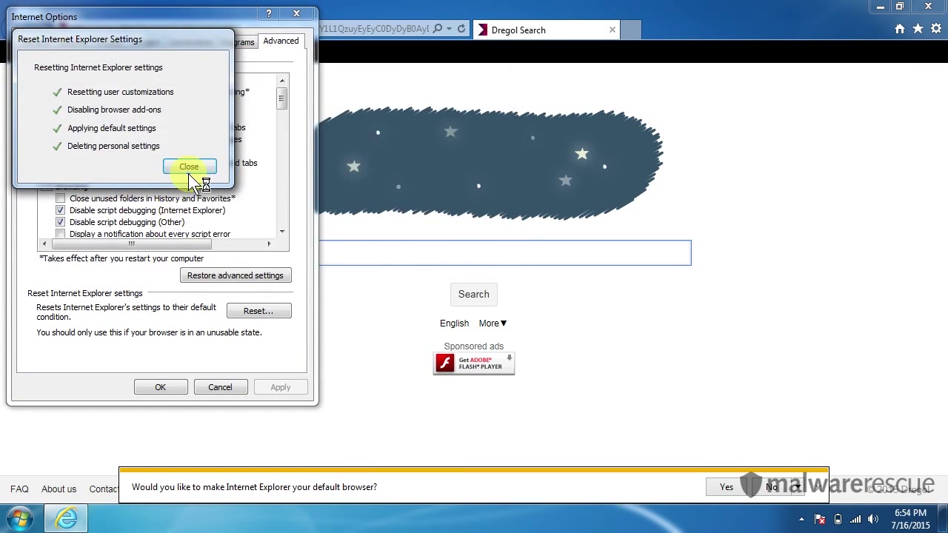
pyautogui.click(191, 171)
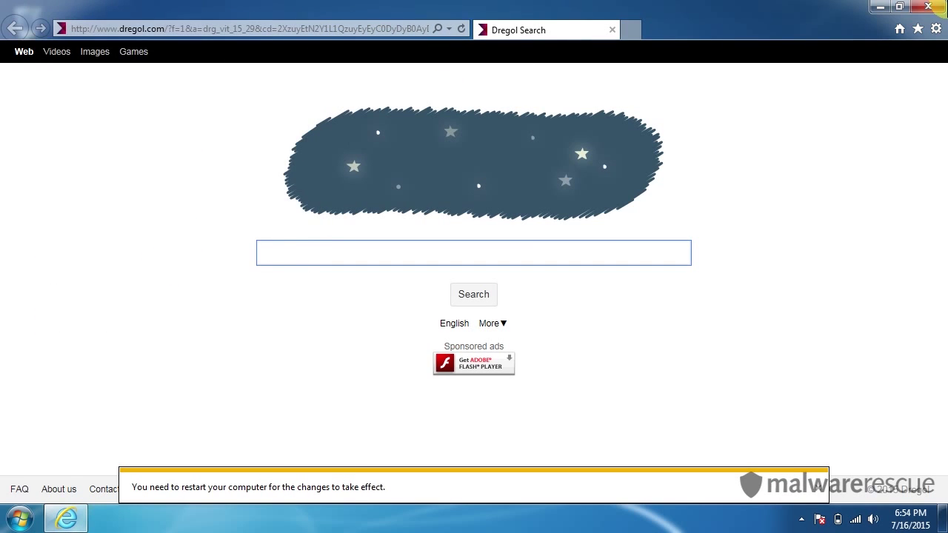
pyautogui.click(927, 7)
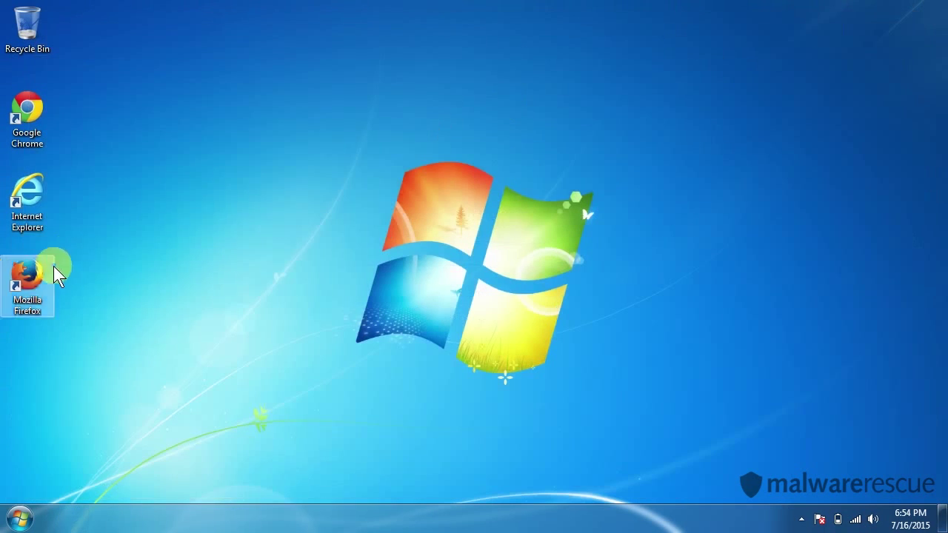
# Step: Reopen Internet Explorer and show Search Providers in Manage add-ons, postponing IE11 setup
pyautogui.doubleClick(29, 191)
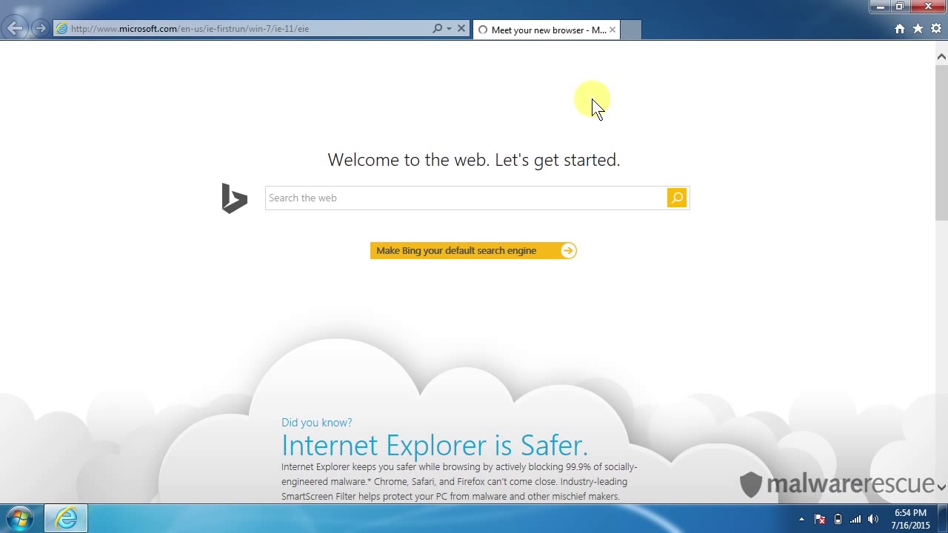
pyautogui.click(935, 29)
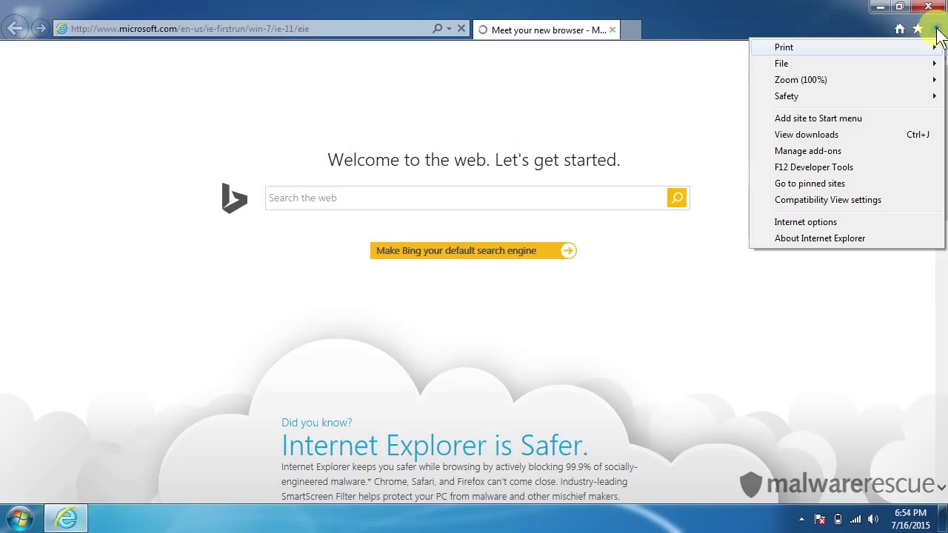
pyautogui.click(802, 149)
pyautogui.click(252, 191)
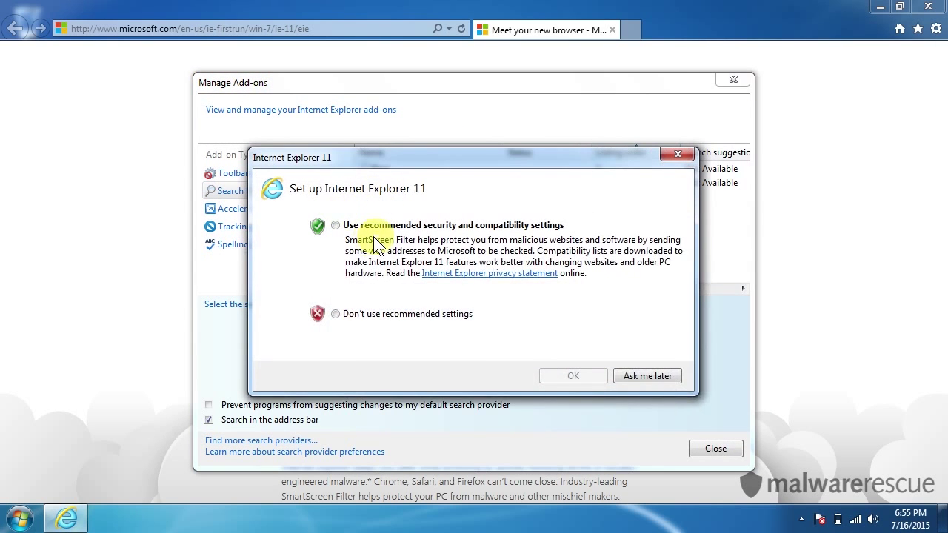
pyautogui.click(675, 376)
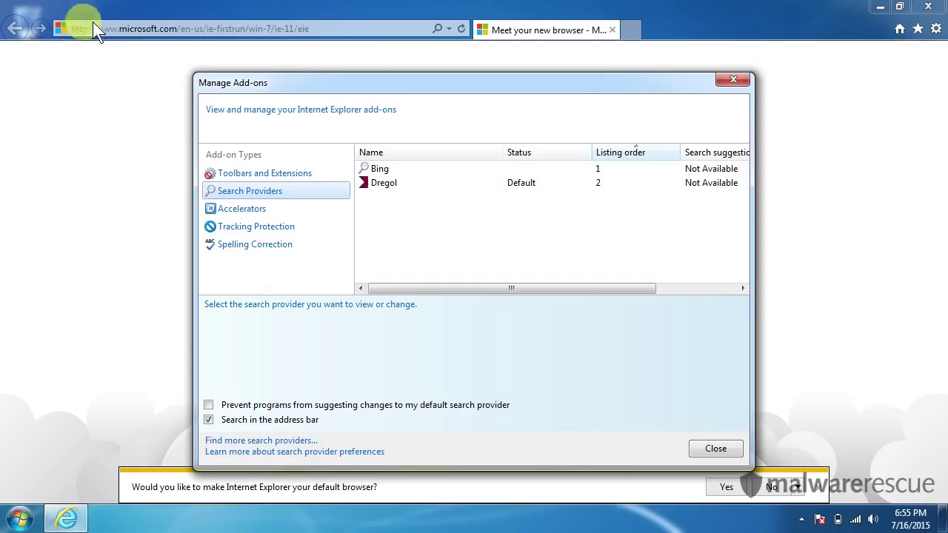
# Step: Make Bing the default search provider, remove Dregol, and close Internet Explorer
pyautogui.click(379, 171)
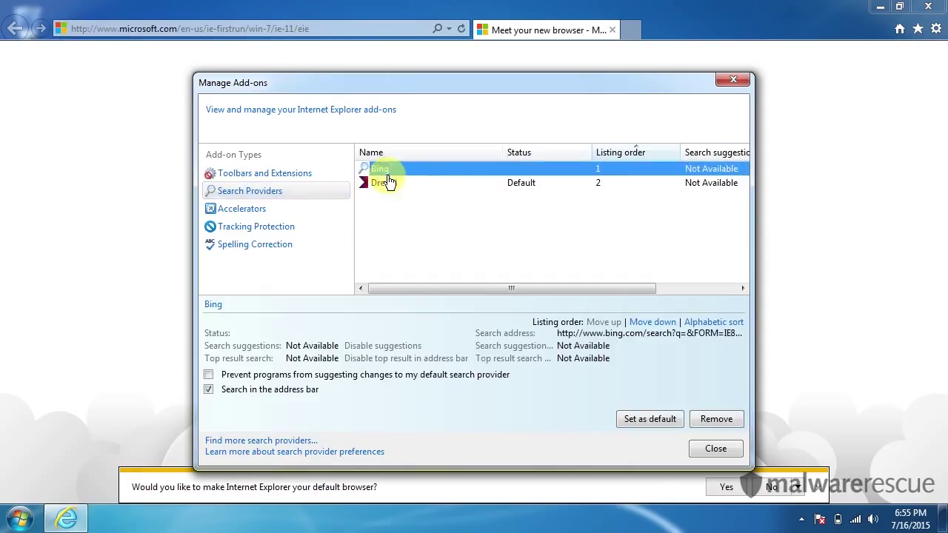
pyautogui.click(643, 419)
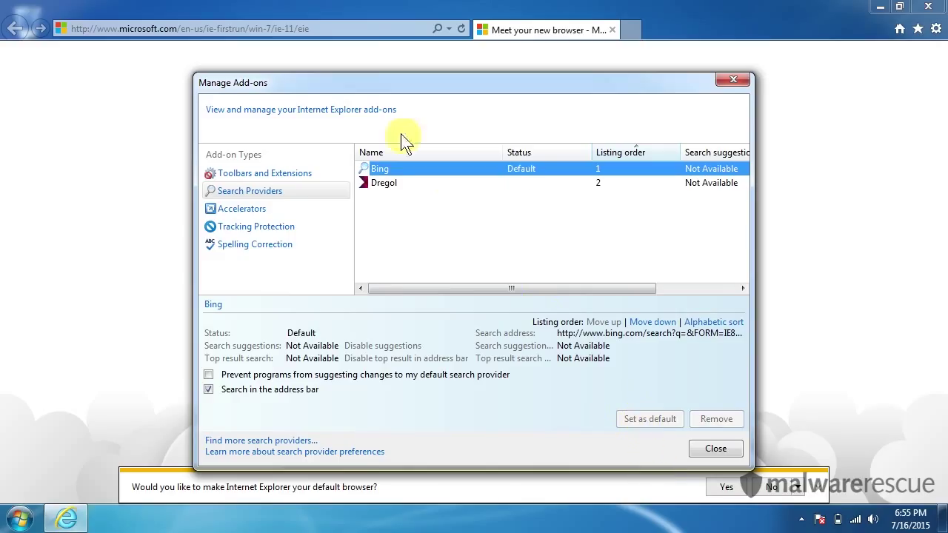
pyautogui.click(383, 184)
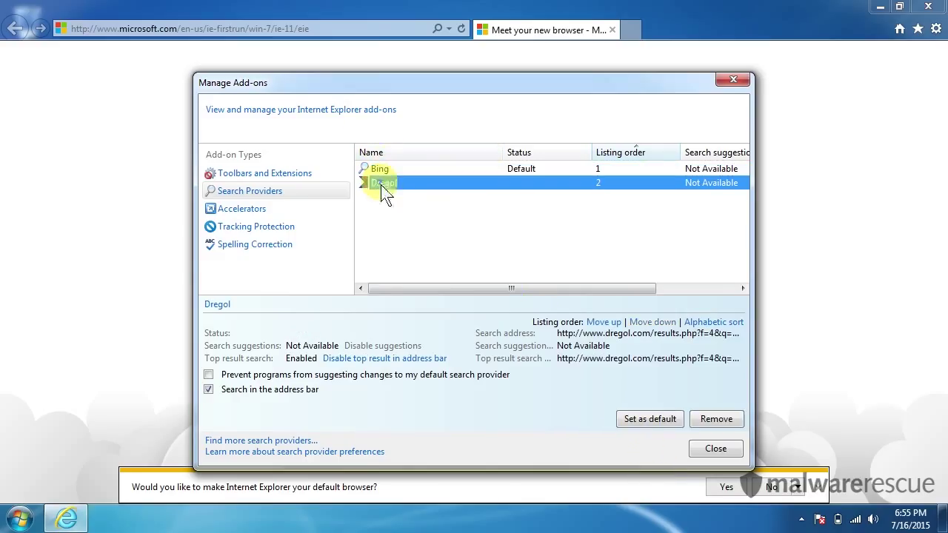
pyautogui.click(701, 426)
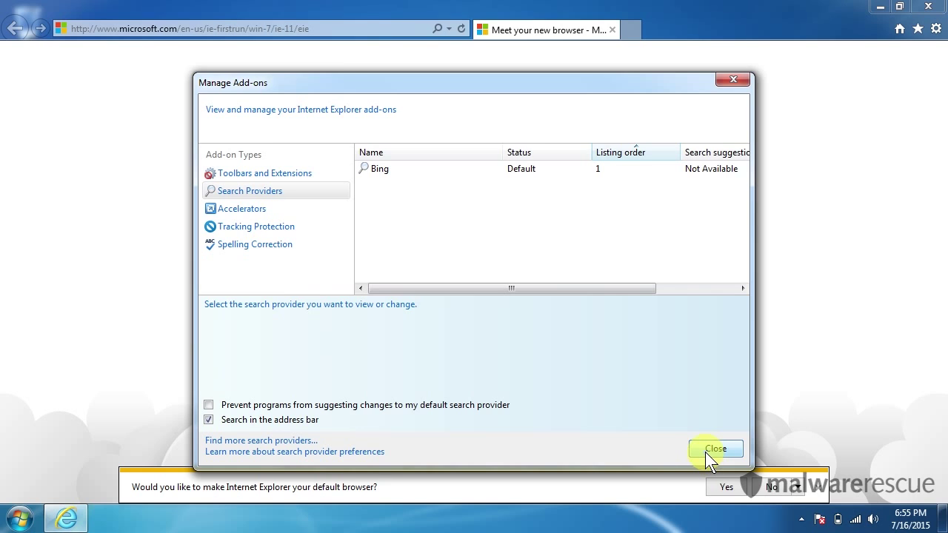
pyautogui.click(704, 451)
pyautogui.click(941, 6)
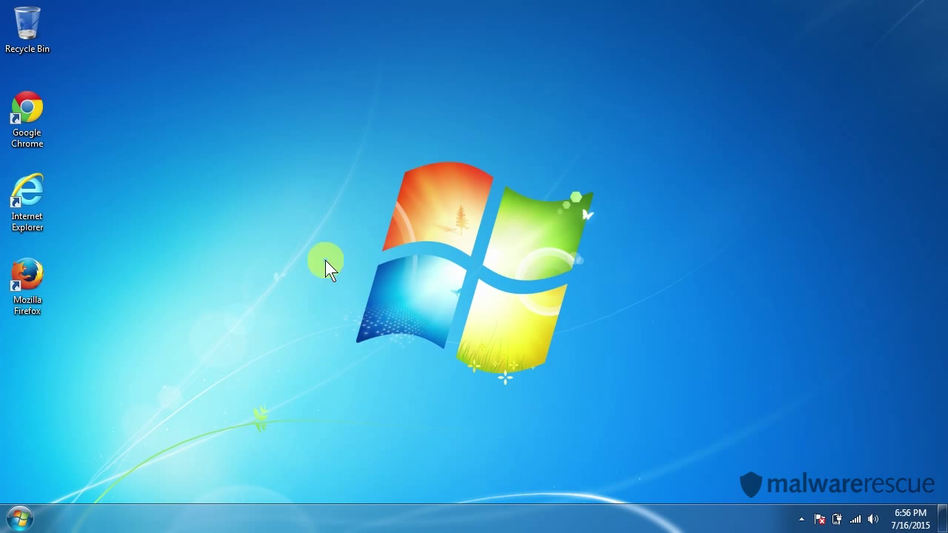
# Step: Launch Firefox and open its Troubleshooting Information page from the Help menu
pyautogui.click(24, 279)
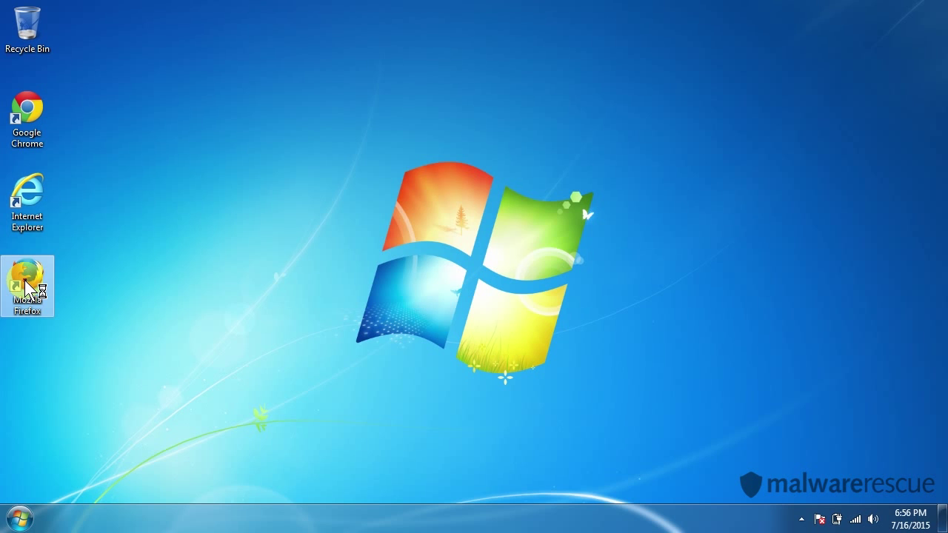
pyautogui.doubleClick(25, 280)
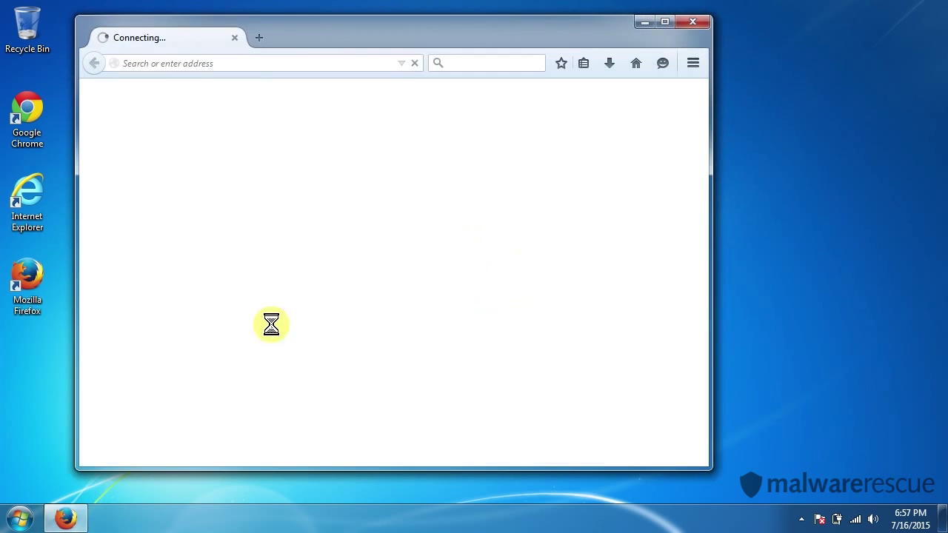
pyautogui.click(475, 275)
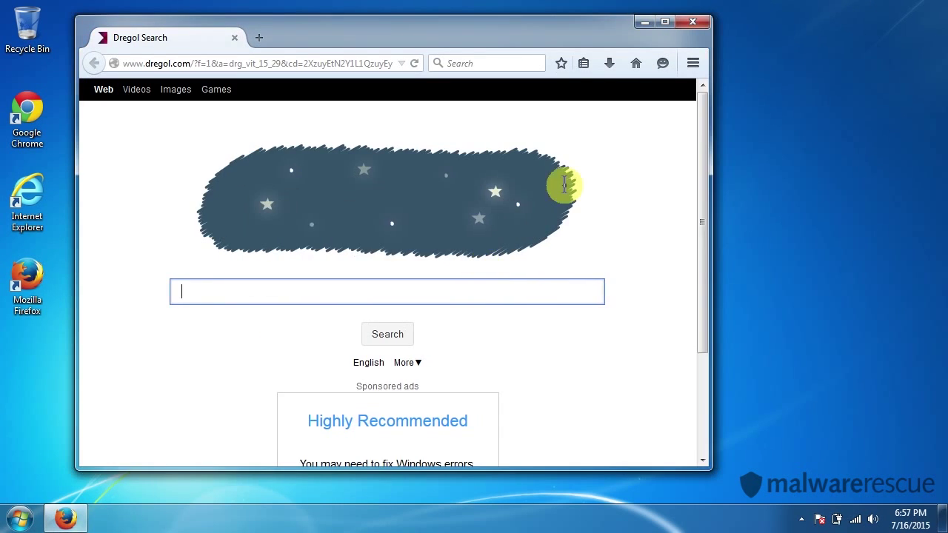
pyautogui.click(693, 63)
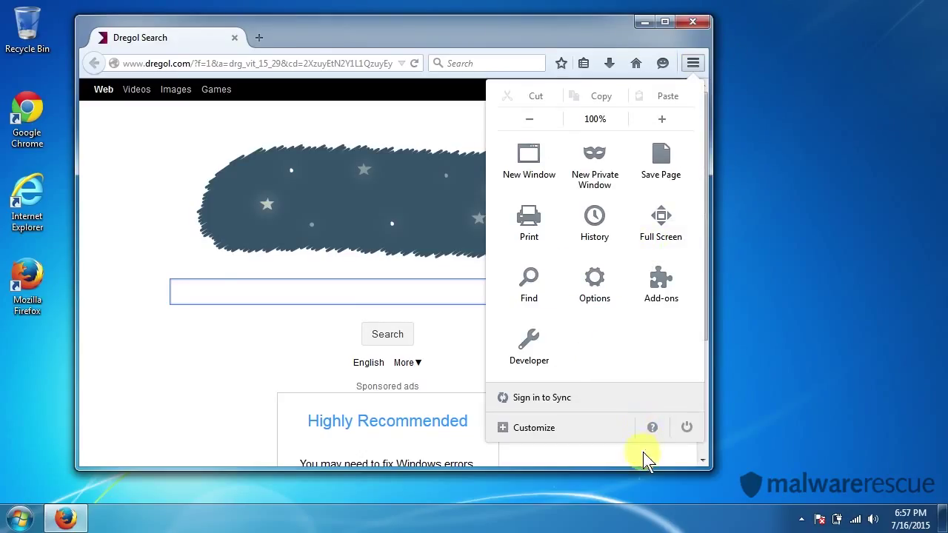
pyautogui.click(650, 429)
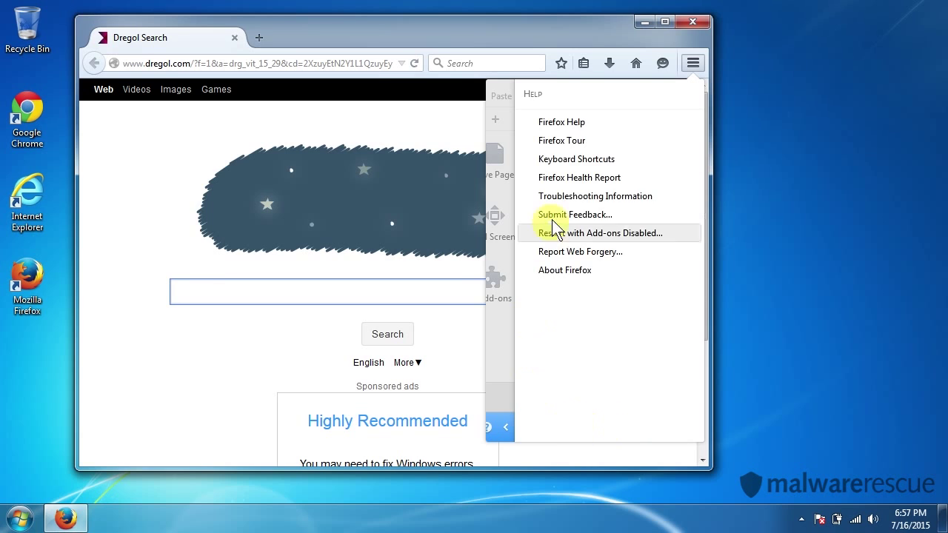
pyautogui.click(566, 198)
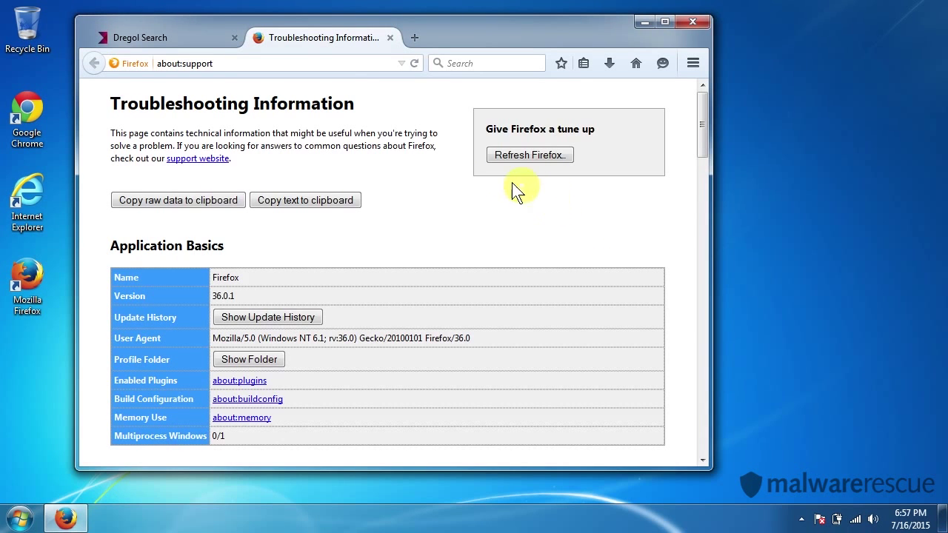
# Step: Refresh Firefox to its defaults and finish the post-refresh import
pyautogui.click(509, 154)
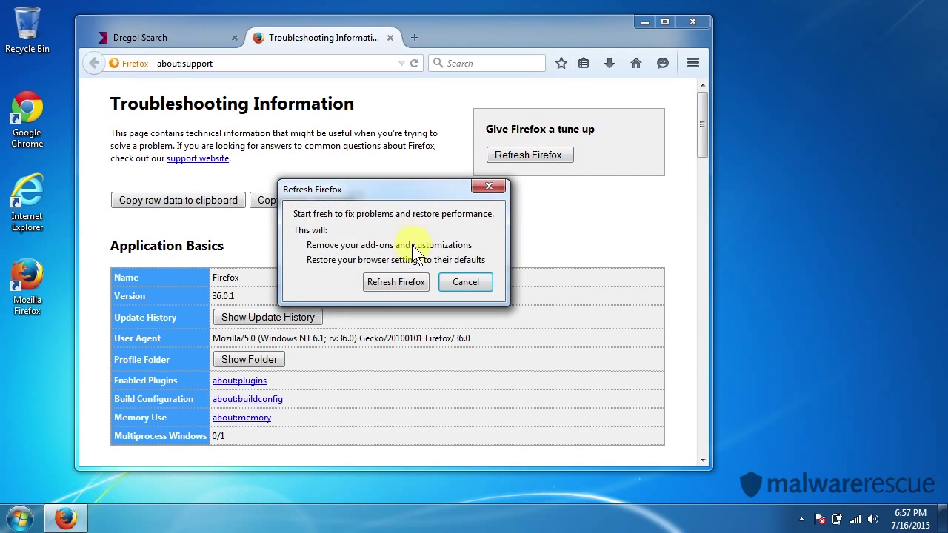
pyautogui.click(389, 279)
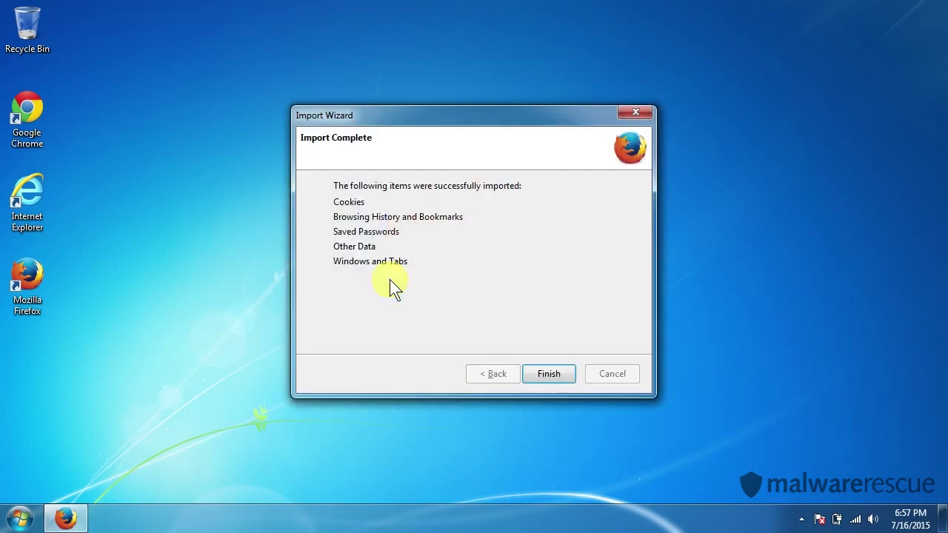
pyautogui.click(547, 373)
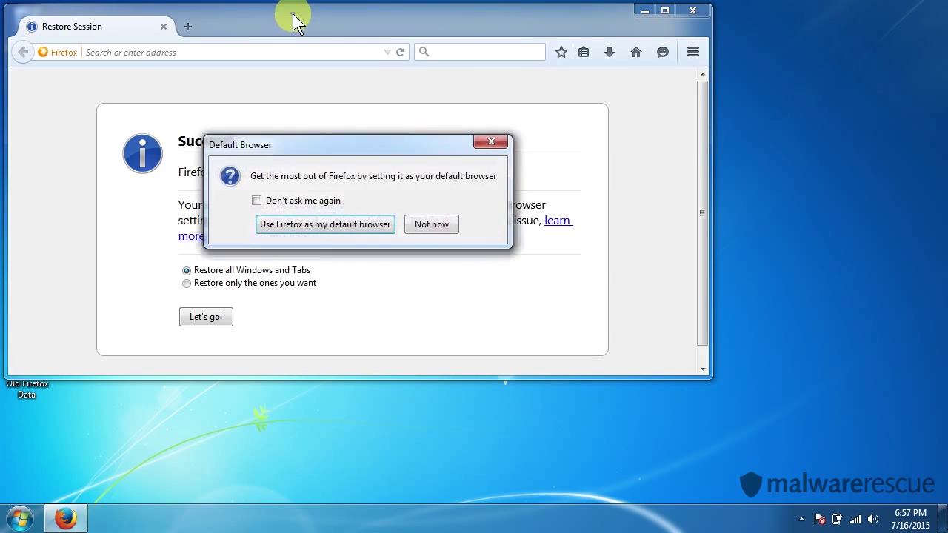
pyautogui.click(429, 224)
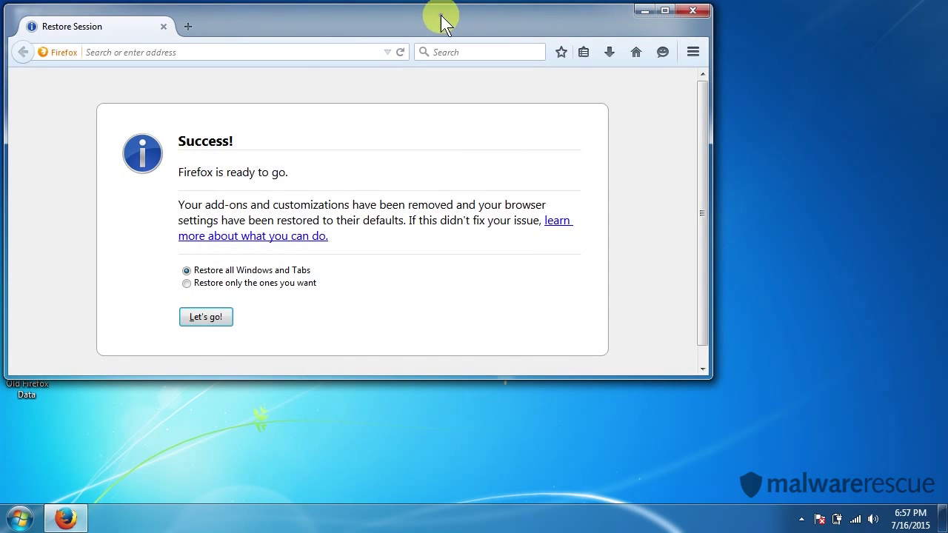
# Step: Permanently delete the Old Firefox Data folder via the Recycle Bin, then close Firefox
pyautogui.moveTo(434, 17); pyautogui.dragTo(551, 20)
pyautogui.moveTo(45, 359); pyautogui.dragTo(33, 43)
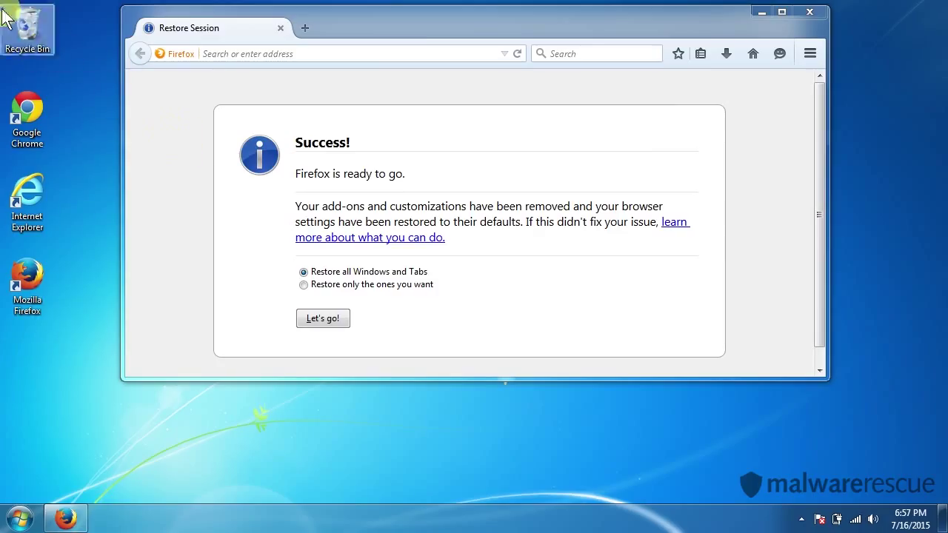
pyautogui.rightClick(19, 20)
pyautogui.click(49, 44)
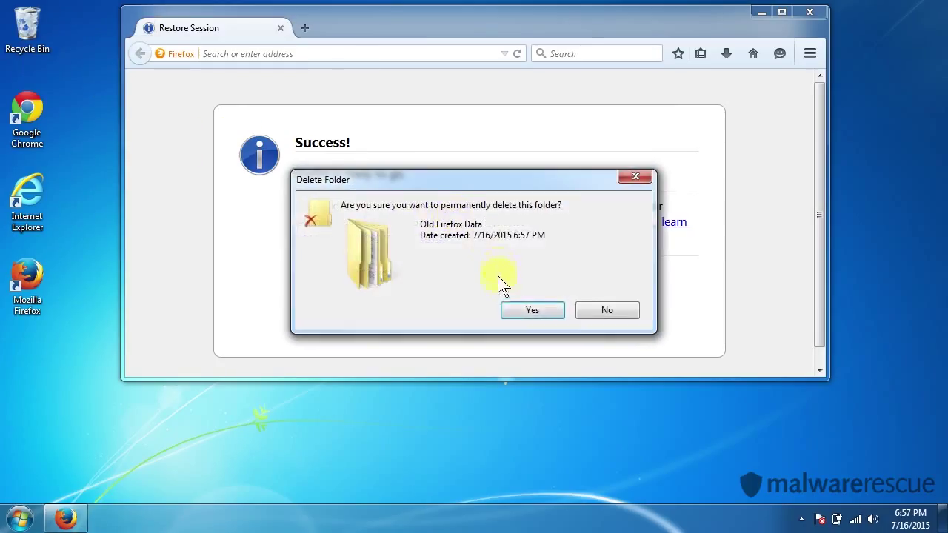
pyautogui.click(527, 309)
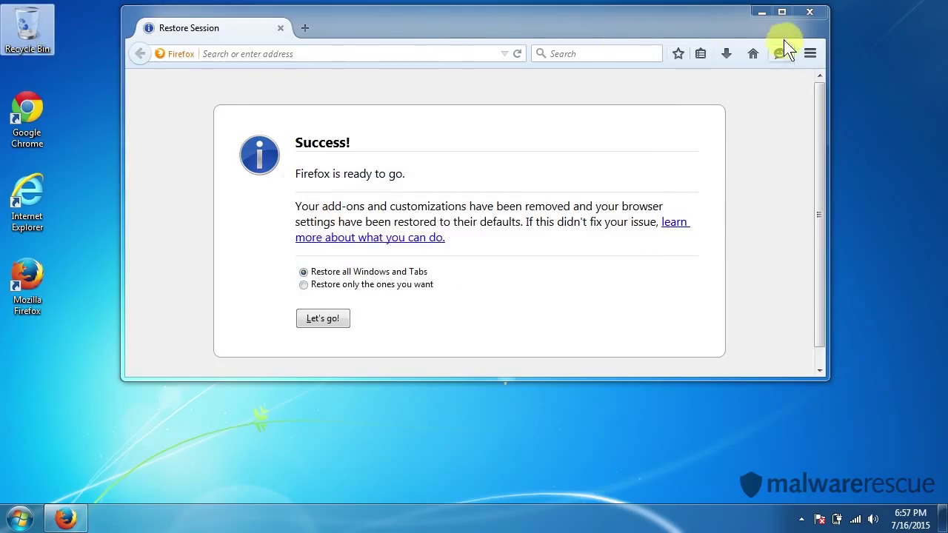
pyautogui.click(809, 12)
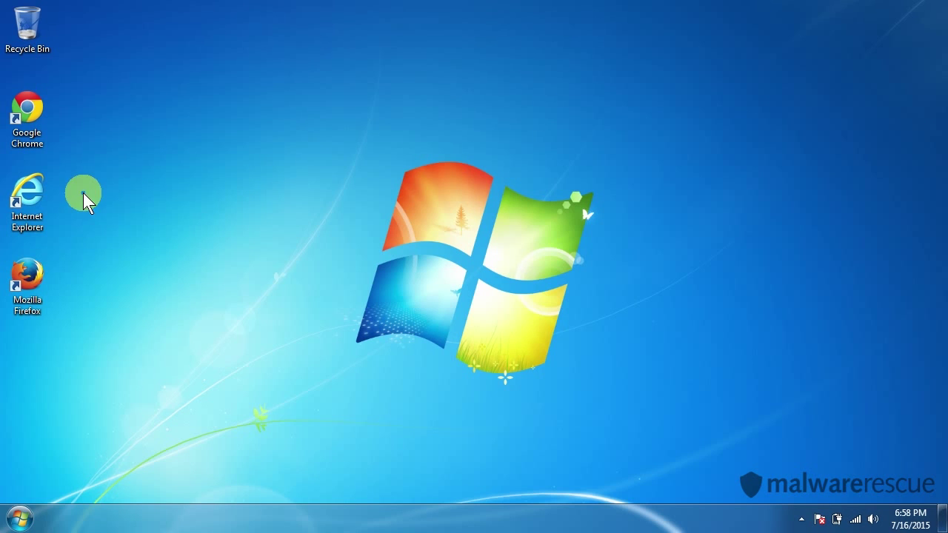